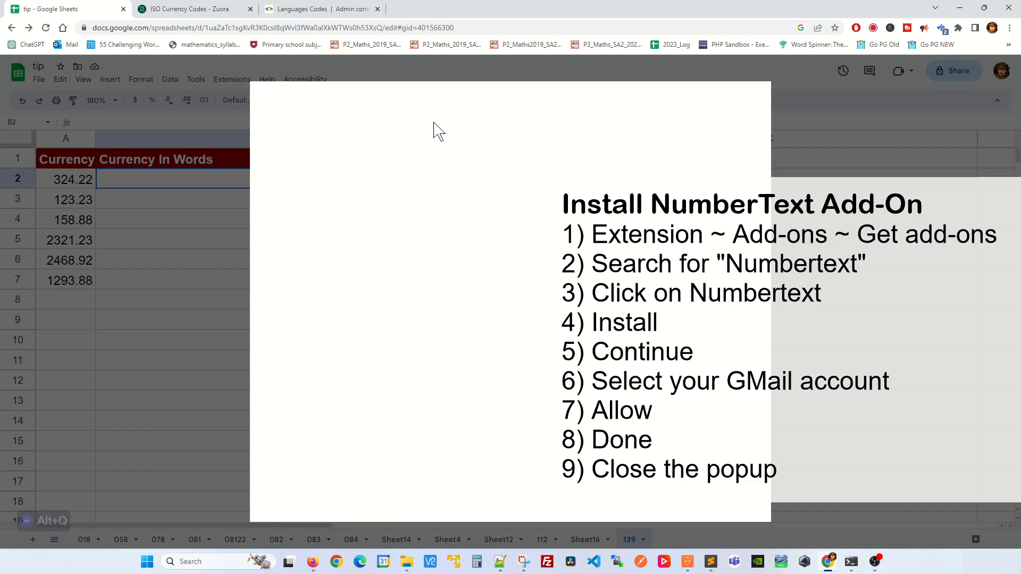
Search the Workspace Marketplace for the 'numbertext' add-on
{"action": "left_click", "coordinate": [509, 99]}
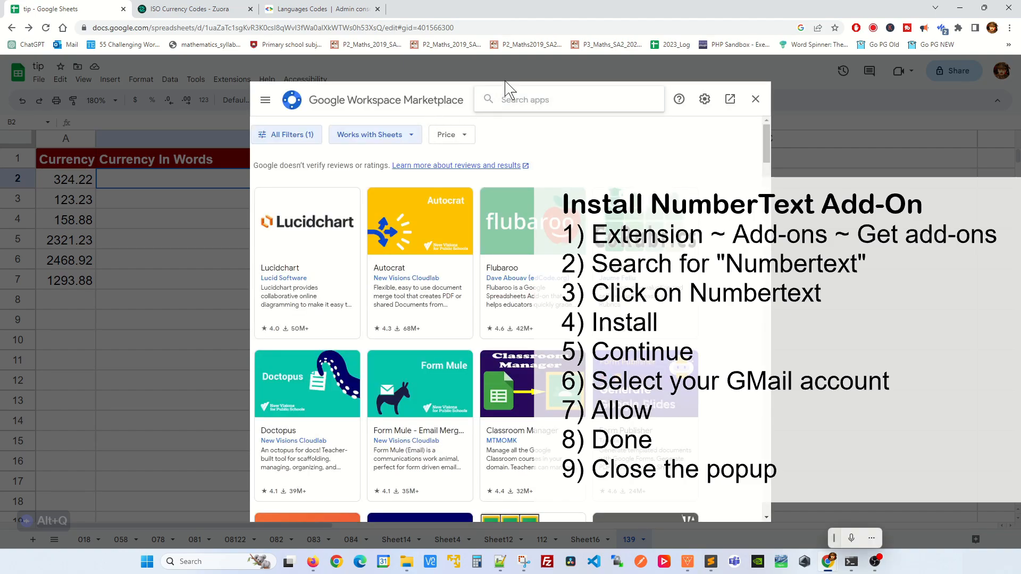
{"action": "type", "text": "numbertext"}
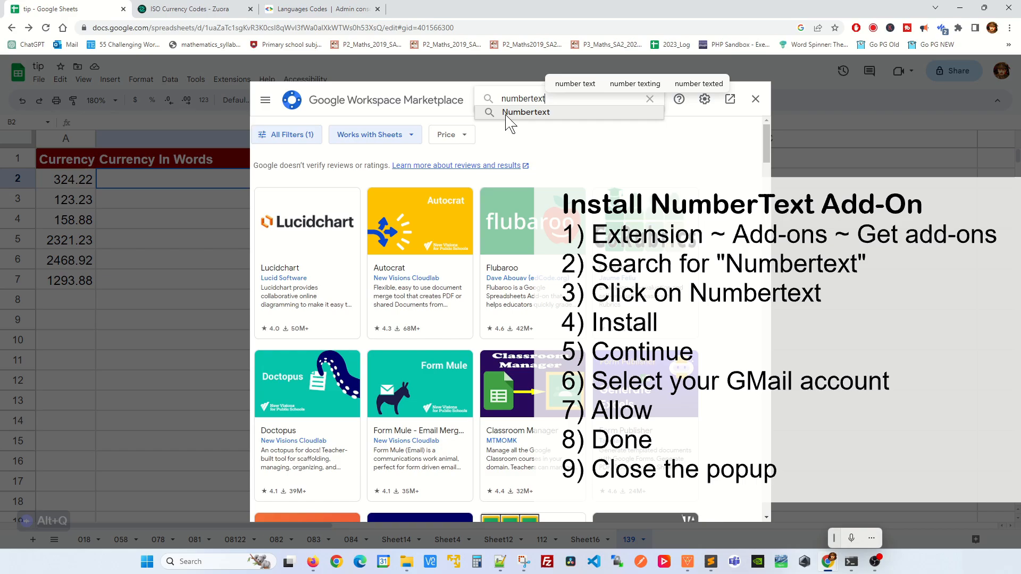
{"action": "key", "text": "Return"}
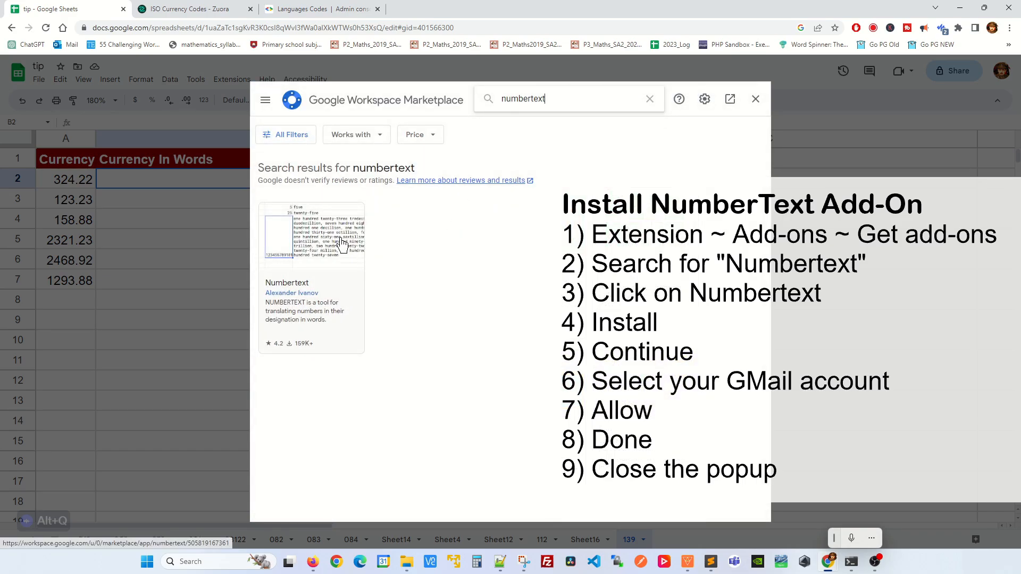
Install the Numbertext add-on with your Google account's permissions, then close the Marketplace
{"action": "left_click", "coordinate": [341, 244]}
{"action": "left_click", "coordinate": [651, 172]}
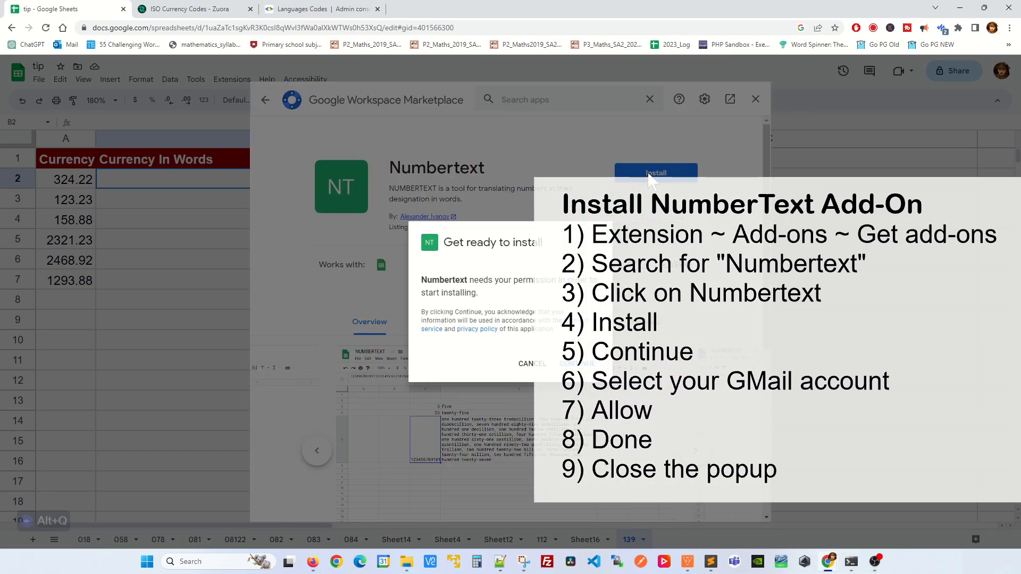
{"action": "left_click", "coordinate": [577, 365]}
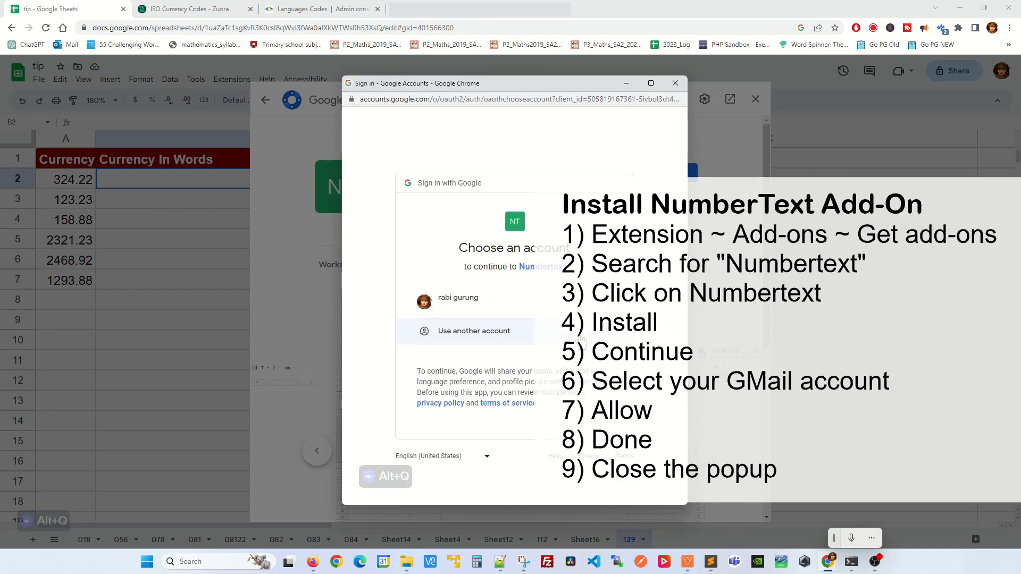
{"action": "left_click", "coordinate": [470, 316]}
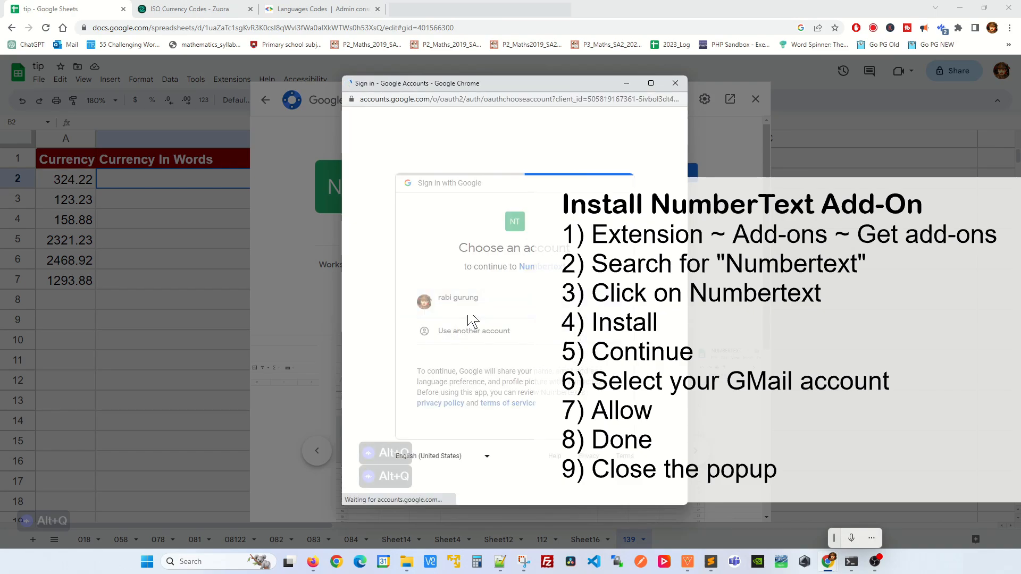
{"action": "left_click", "coordinate": [568, 468]}
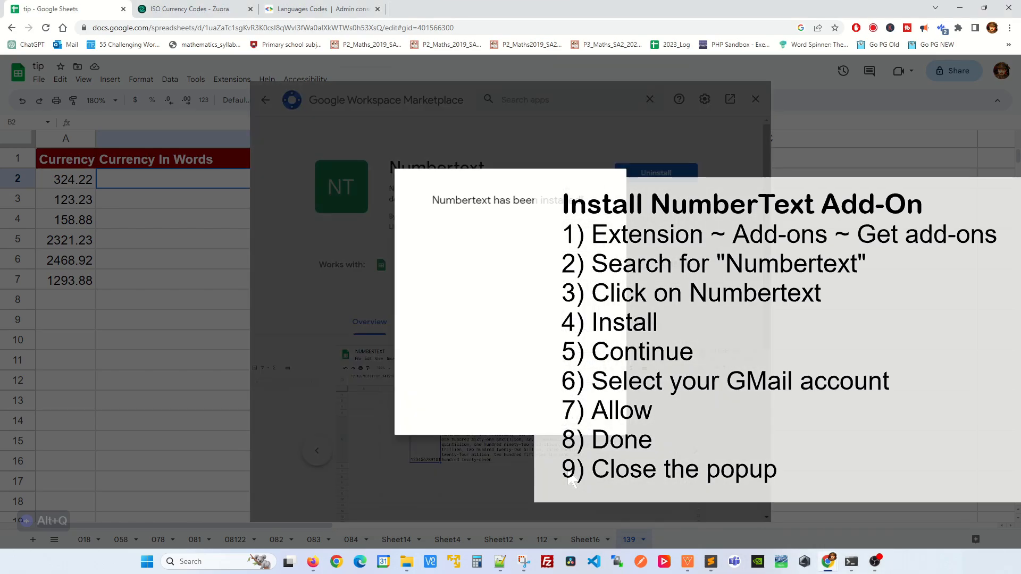
{"action": "left_click", "coordinate": [600, 420]}
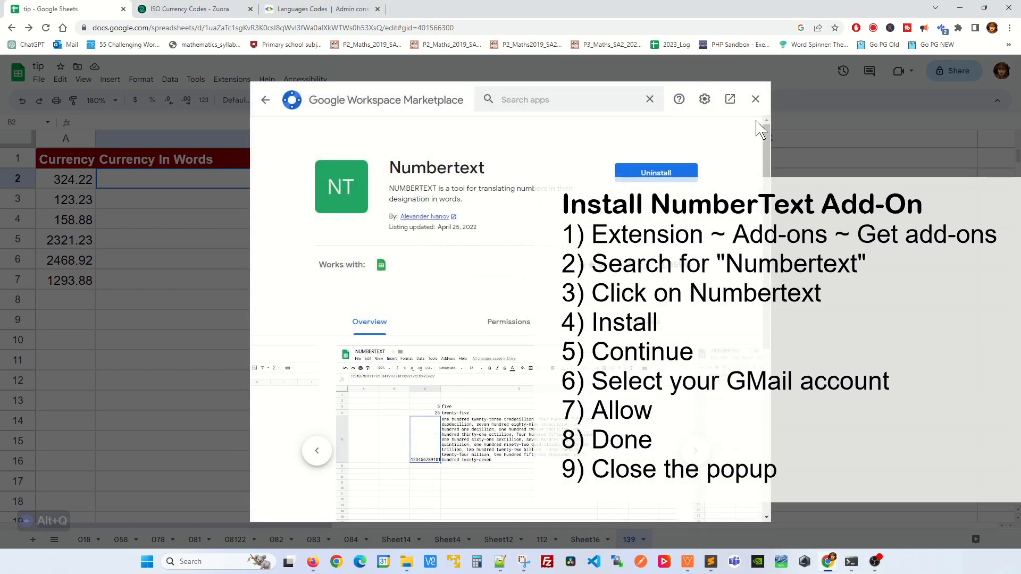
{"action": "left_click", "coordinate": [755, 99]}
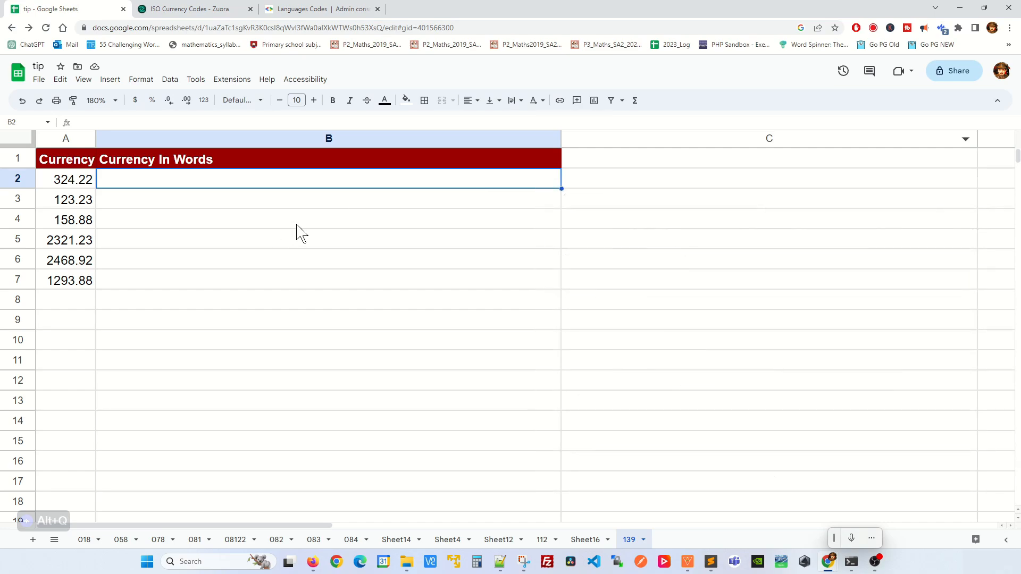
Enter =MONEYTEXT(A2,"USD") in B2 to spell 324.22 out in U.S. dollars
{"action": "type", "text": "="}
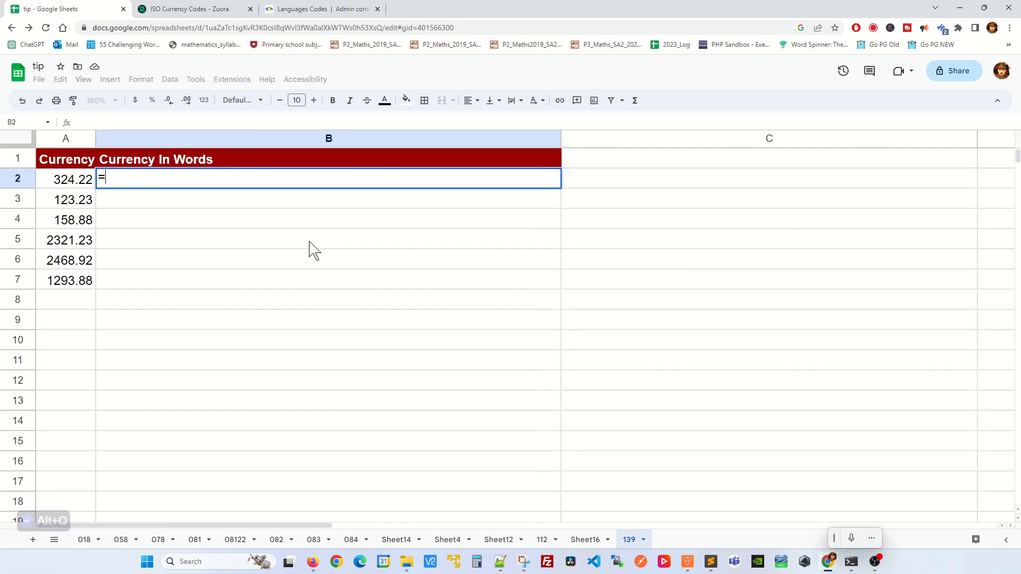
{"action": "type", "text": "MONEYTE"}
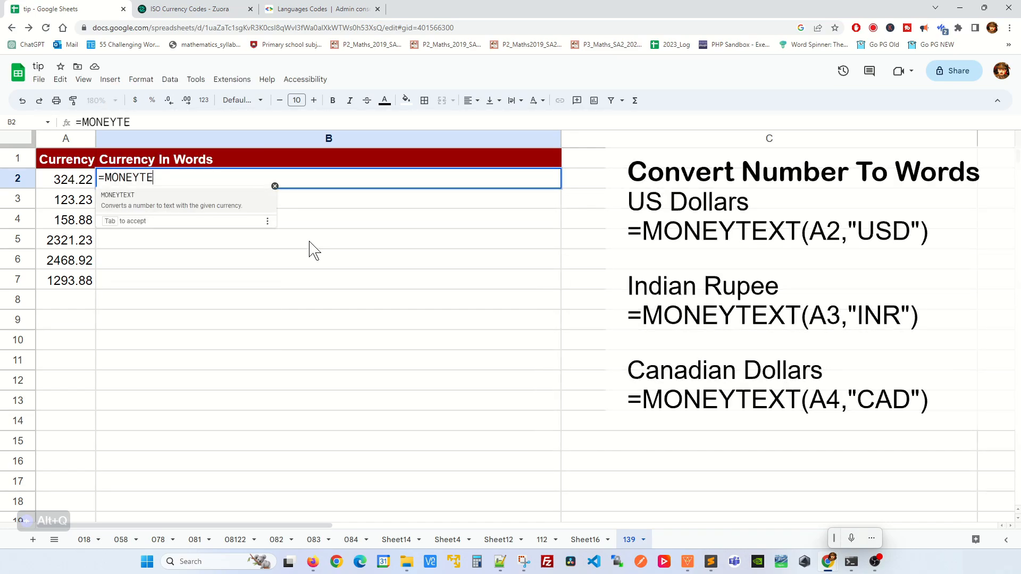
{"action": "type", "text": "XT("}
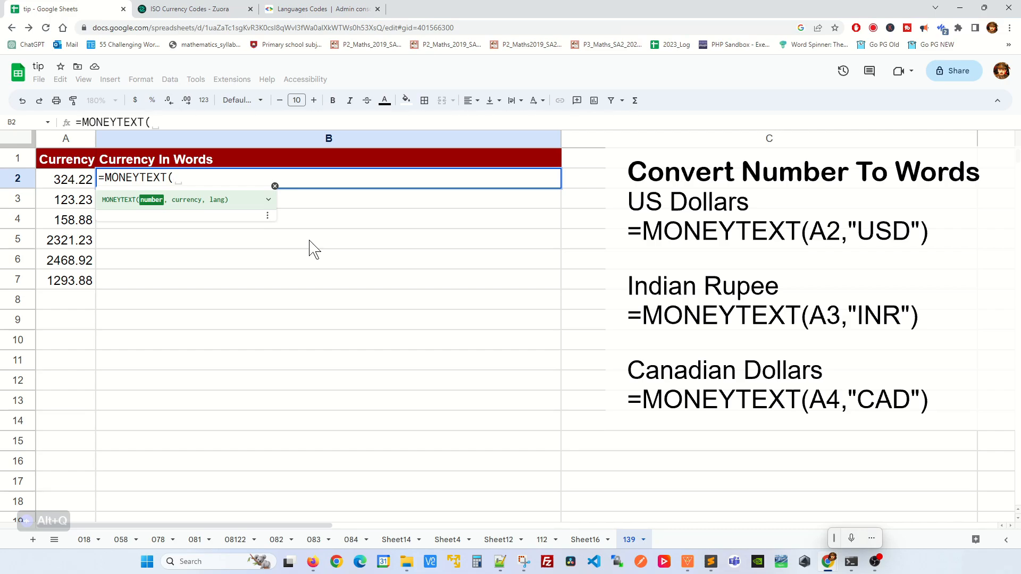
{"action": "left_click", "coordinate": [76, 184]}
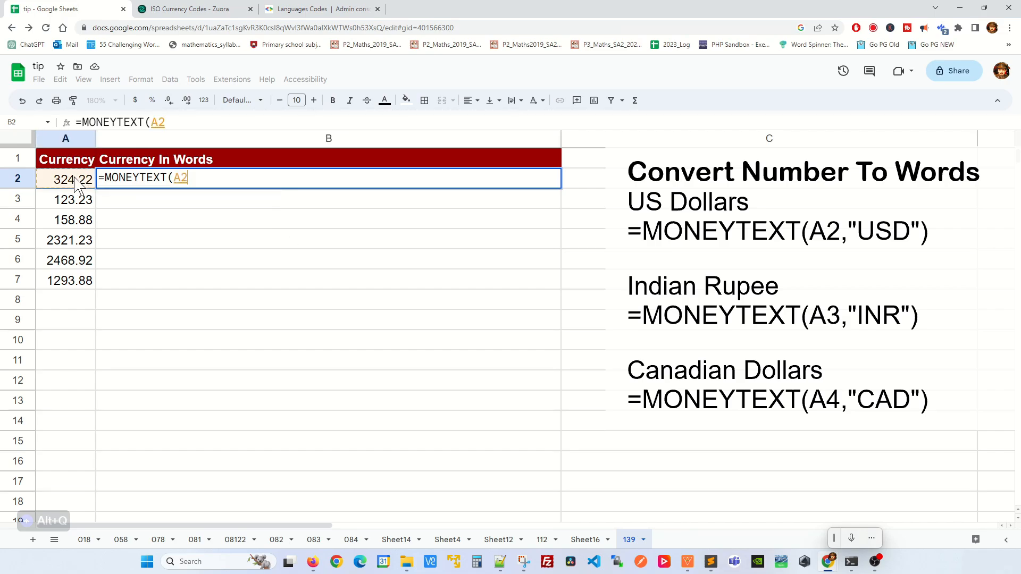
{"action": "type", "text": ","}
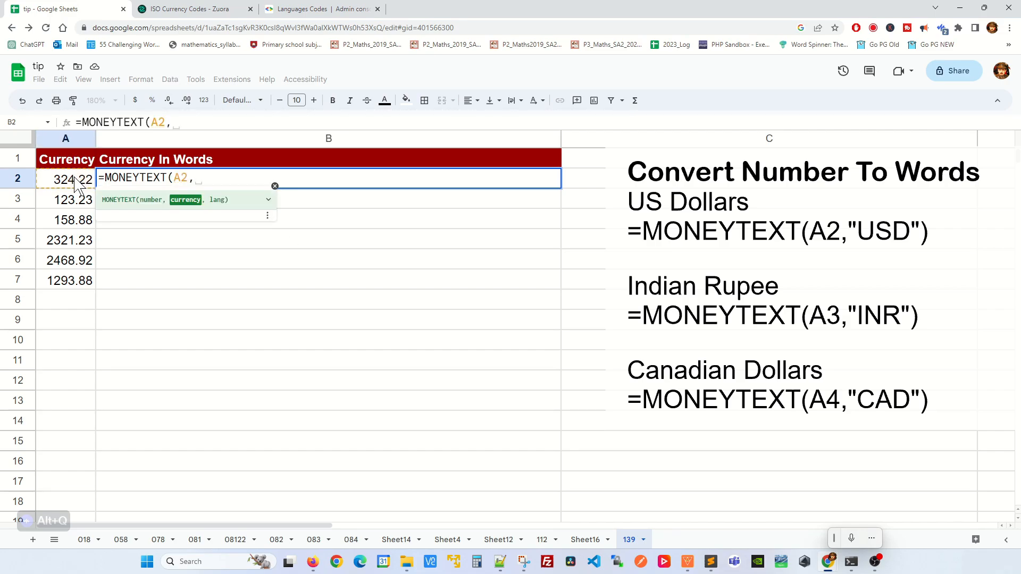
{"action": "type", "text": "\""}
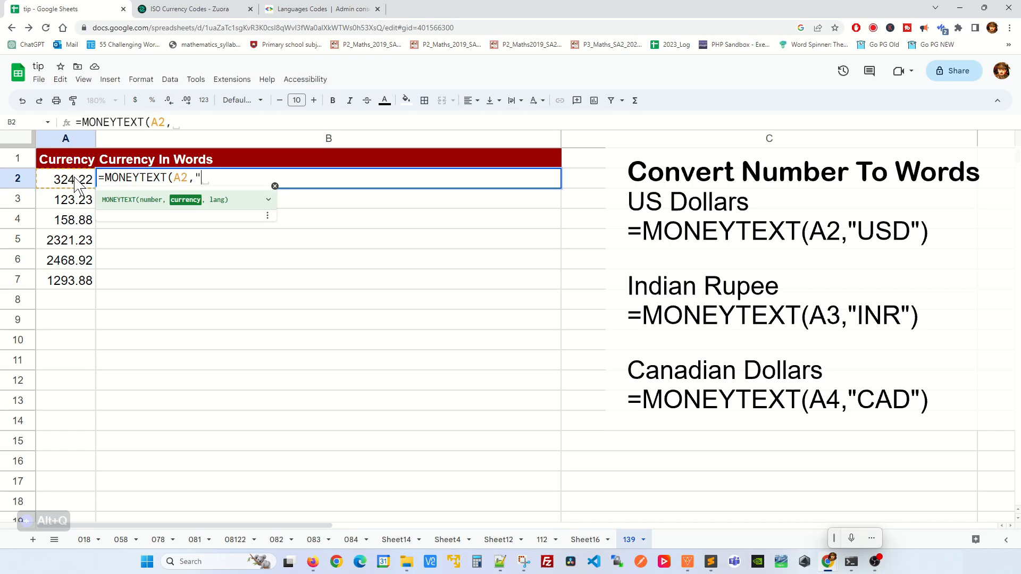
{"action": "type", "text": "USD\")"}
{"action": "key", "text": "Return"}
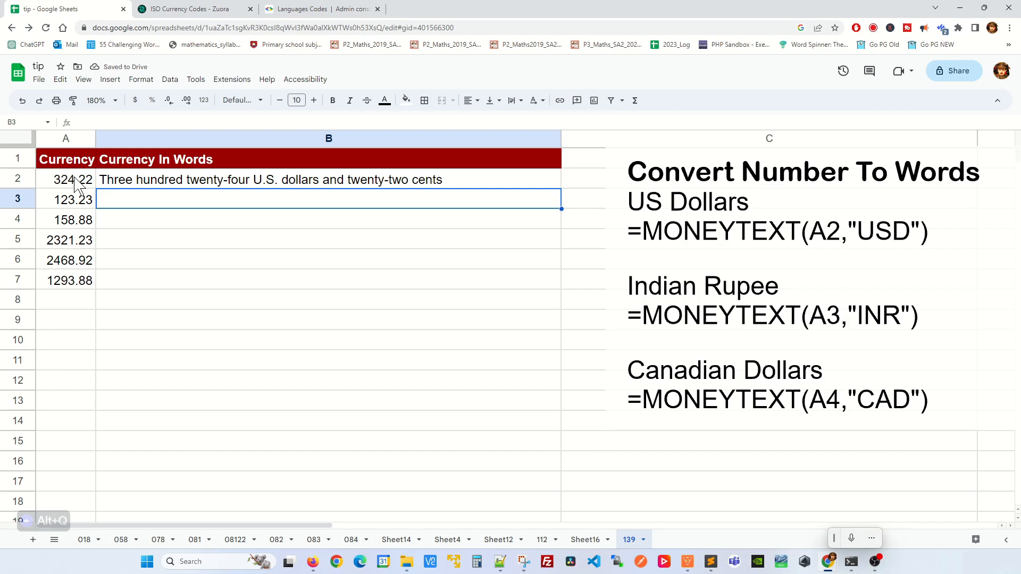
Copy the B2 MONEYTEXT formula into B3
{"action": "key", "text": "Up"}
{"action": "key", "text": "ctrl+c"}
{"action": "key", "text": "Down"}
{"action": "key", "text": "ctrl+v"}
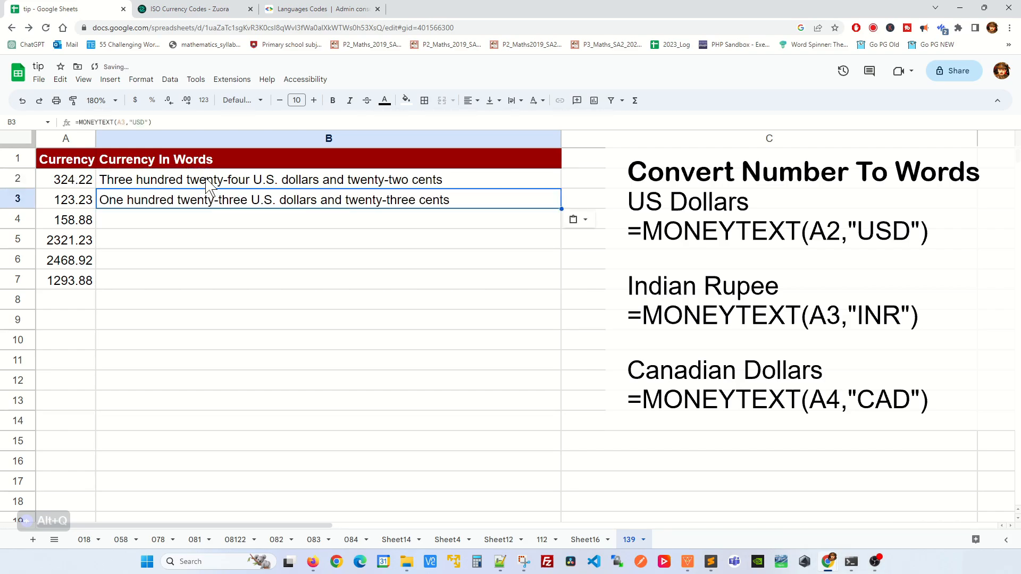
Change B3's currency code from USD to INR to read 123.23 in rupees
{"action": "left_click", "coordinate": [143, 121]}
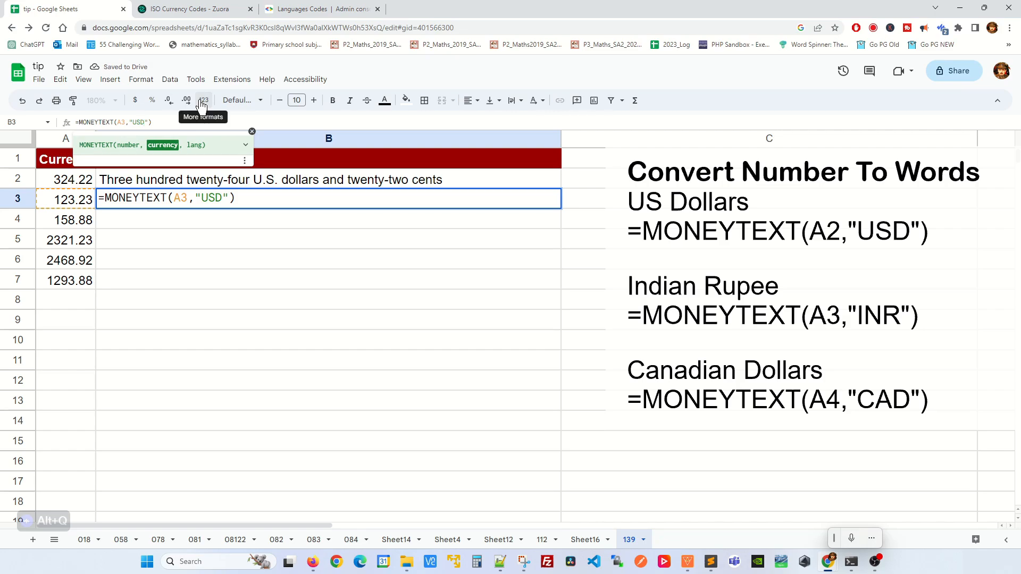
{"action": "key", "text": "BackSpace"}
{"action": "key", "text": "BackSpace"}
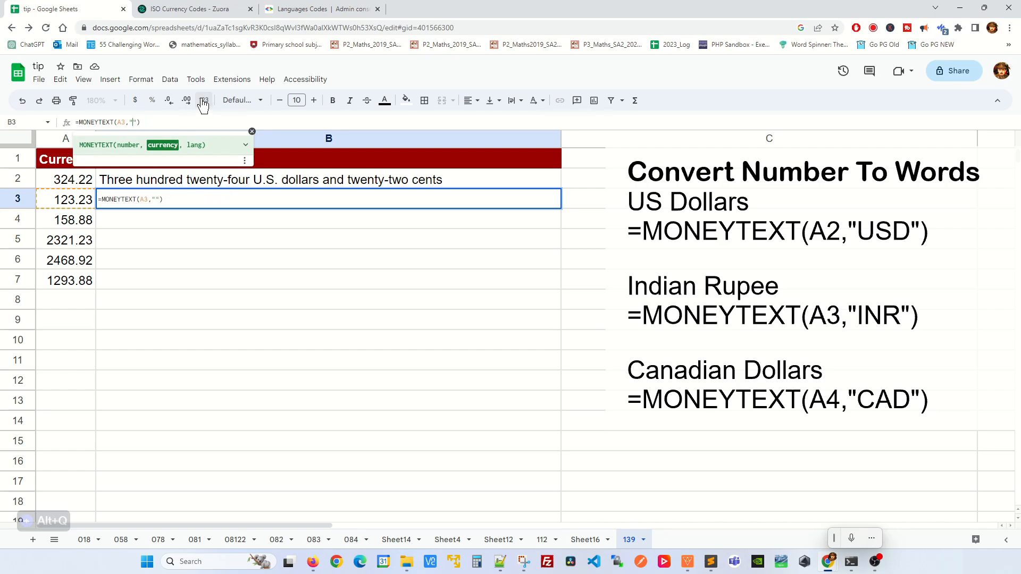
{"action": "key", "text": "BackSpace"}
{"action": "type", "text": "INR"}
{"action": "key", "text": "Return"}
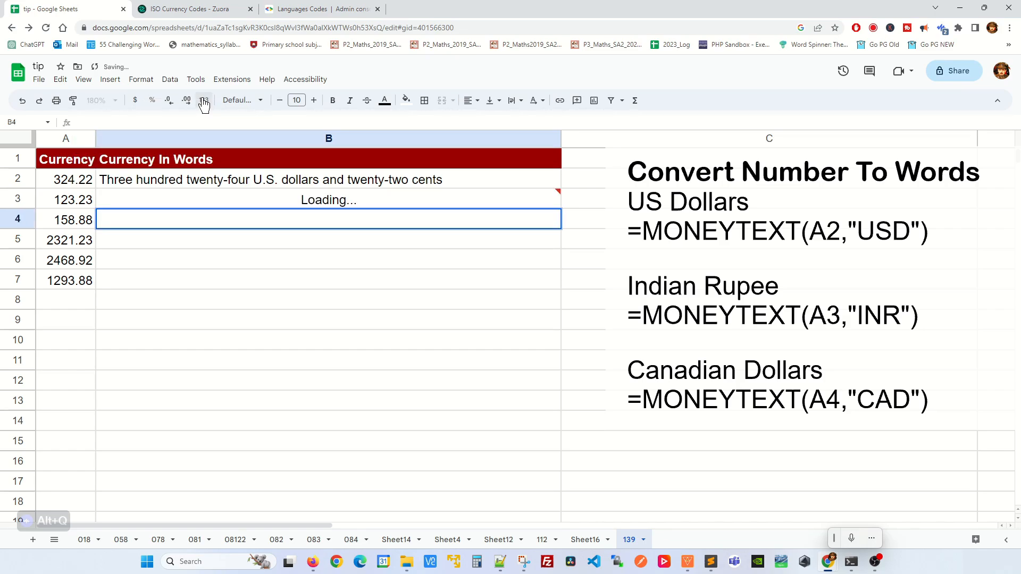
Paste the formula into B4 and switch its currency to CAD for 158.88
{"action": "double_click", "coordinate": [259, 202]}
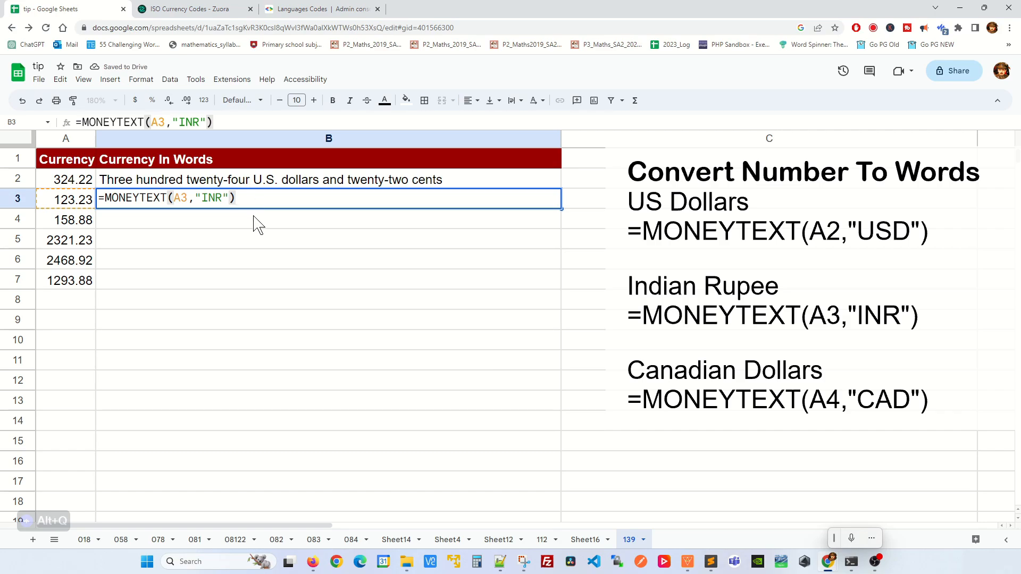
{"action": "left_click_drag", "start_coordinate": [227, 202], "coordinate": [112, 210]}
{"action": "left_click", "coordinate": [154, 218]}
{"action": "left_click", "coordinate": [183, 199]}
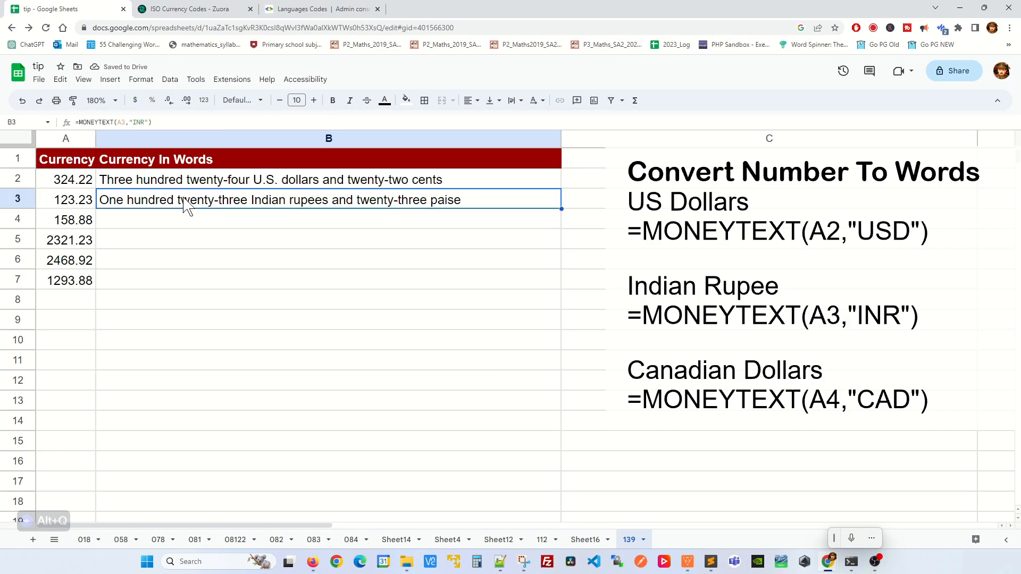
{"action": "key", "text": "Down"}
{"action": "key", "text": "ctrl+v"}
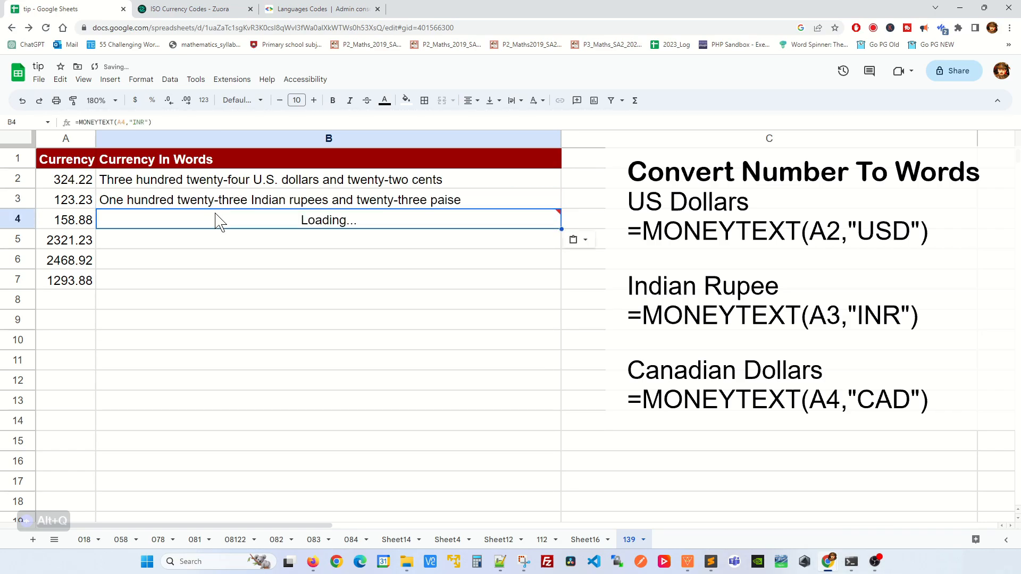
{"action": "left_click", "coordinate": [136, 122]}
{"action": "key", "text": "BackSpace"}
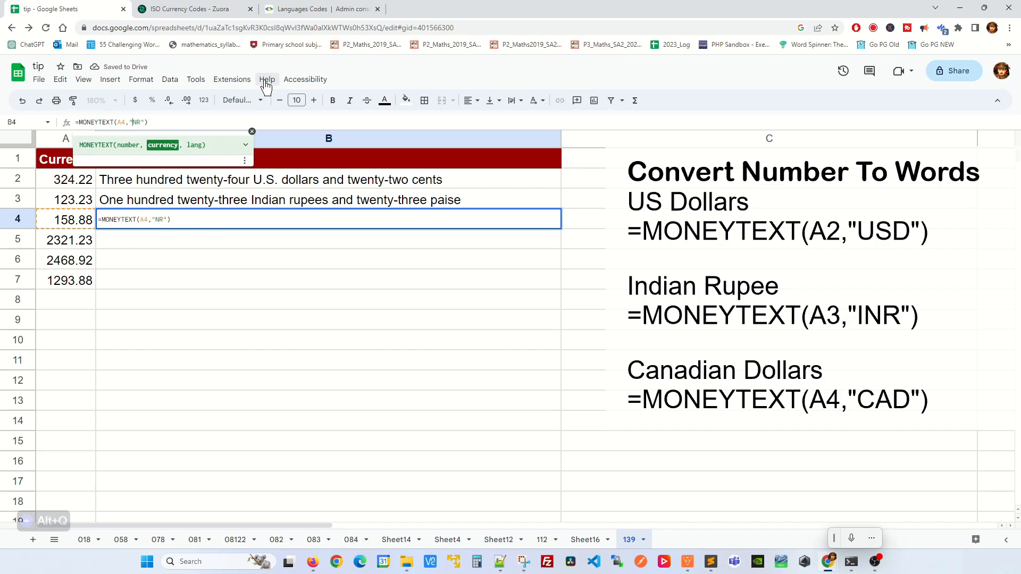
{"action": "type", "text": "CAD"}
{"action": "key", "text": "Return"}
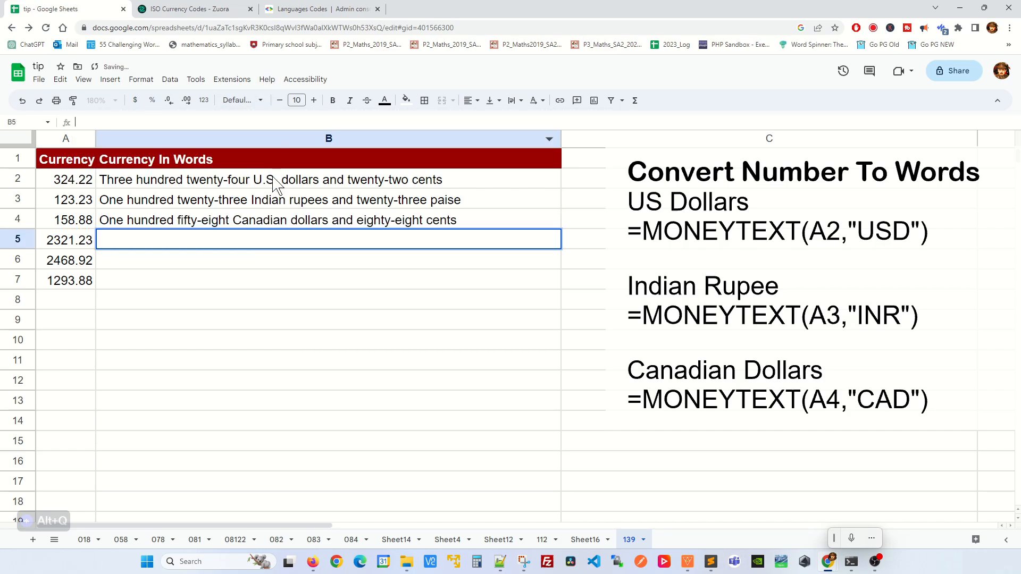
{"action": "left_click", "coordinate": [194, 8]}
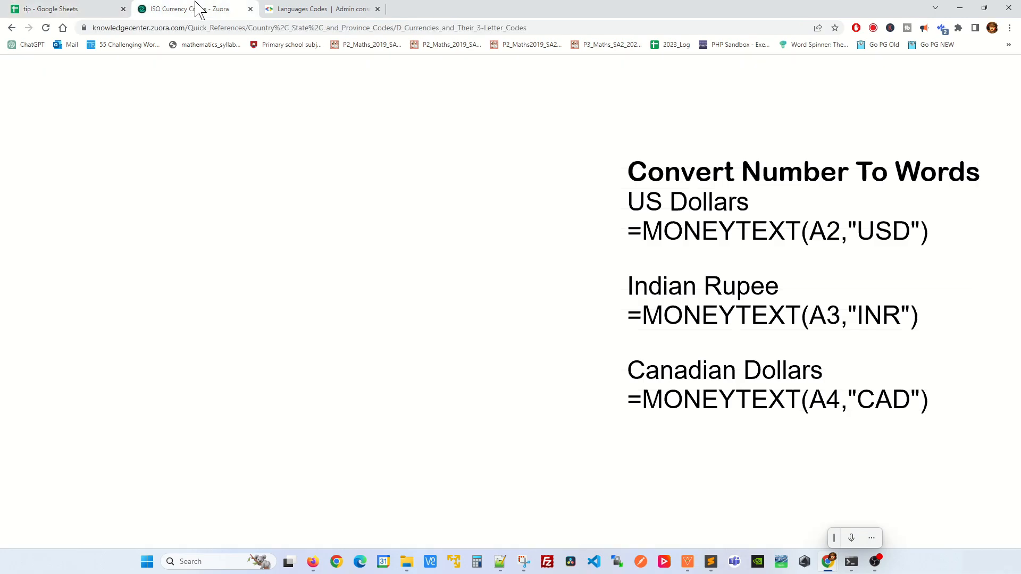
{"action": "scroll", "coordinate": [381, 330], "scroll_direction": "down", "scroll_amount": 15}
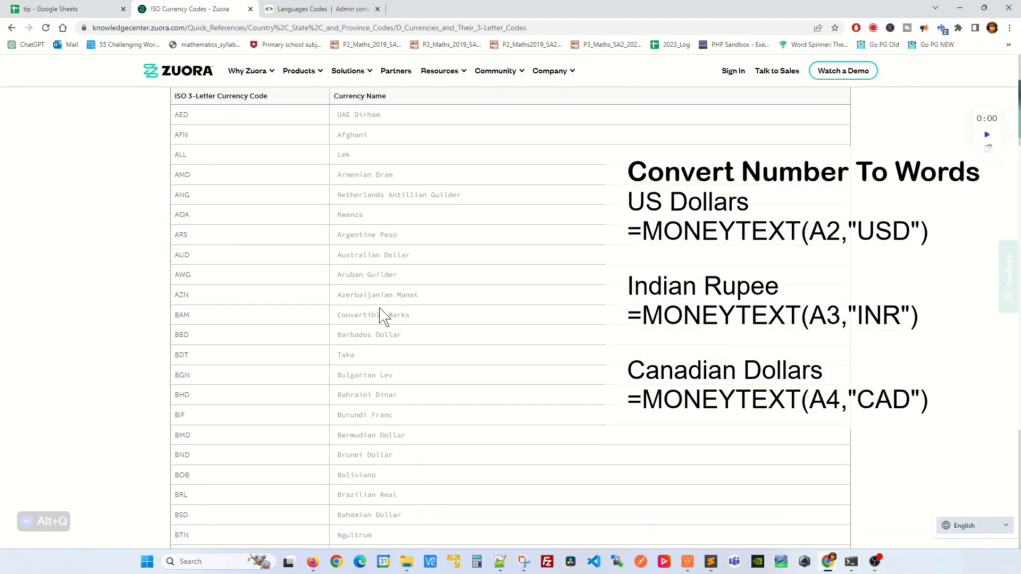
{"action": "scroll", "coordinate": [395, 292], "scroll_direction": "up", "scroll_amount": 15}
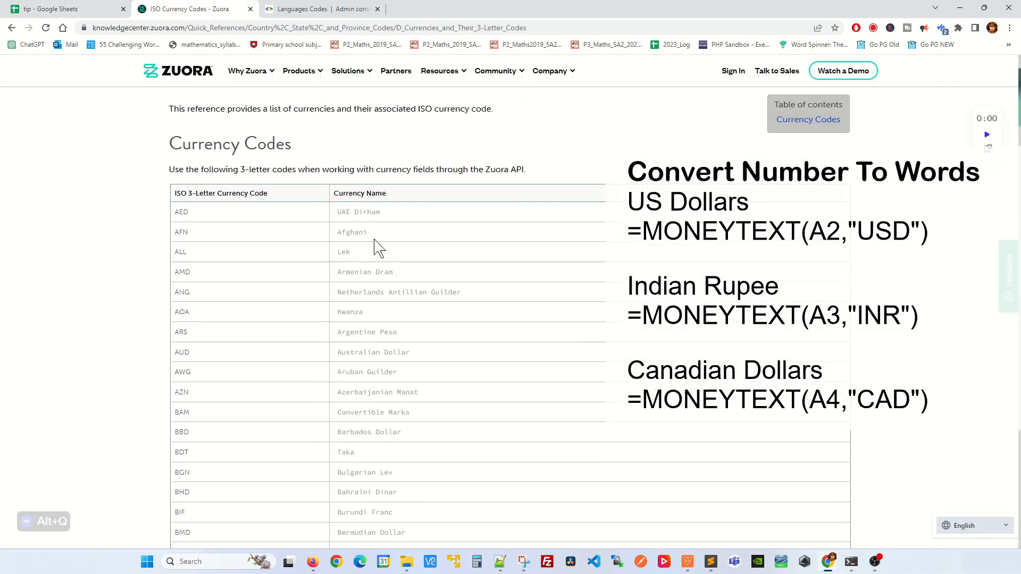
{"action": "left_click", "coordinate": [80, 8]}
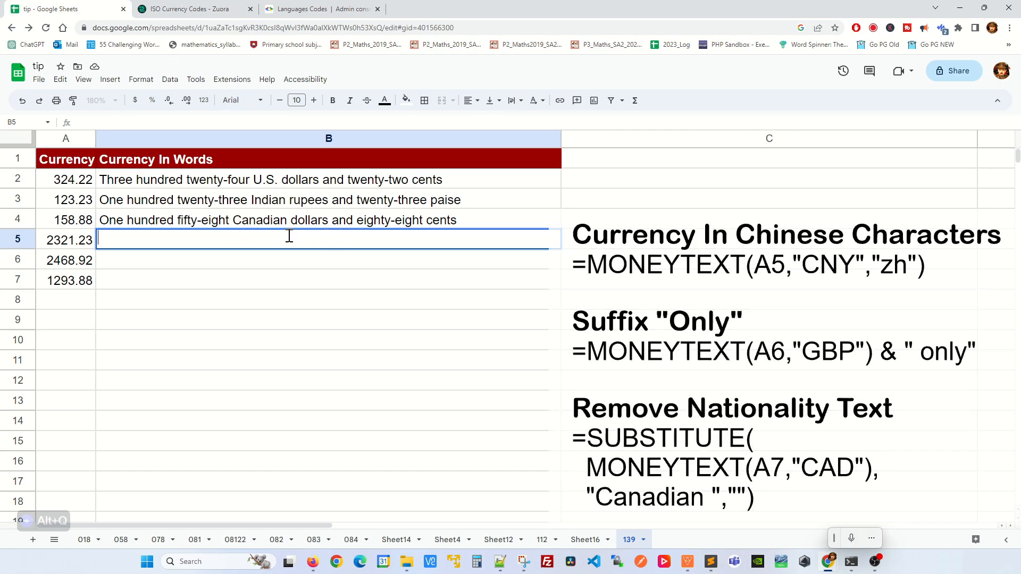
Enter =MONEYTEXT(A5,"CNY","ZH") in B5 to write 2321.23 in Chinese characters
{"action": "type", "text": "=MONEYTEXT("}
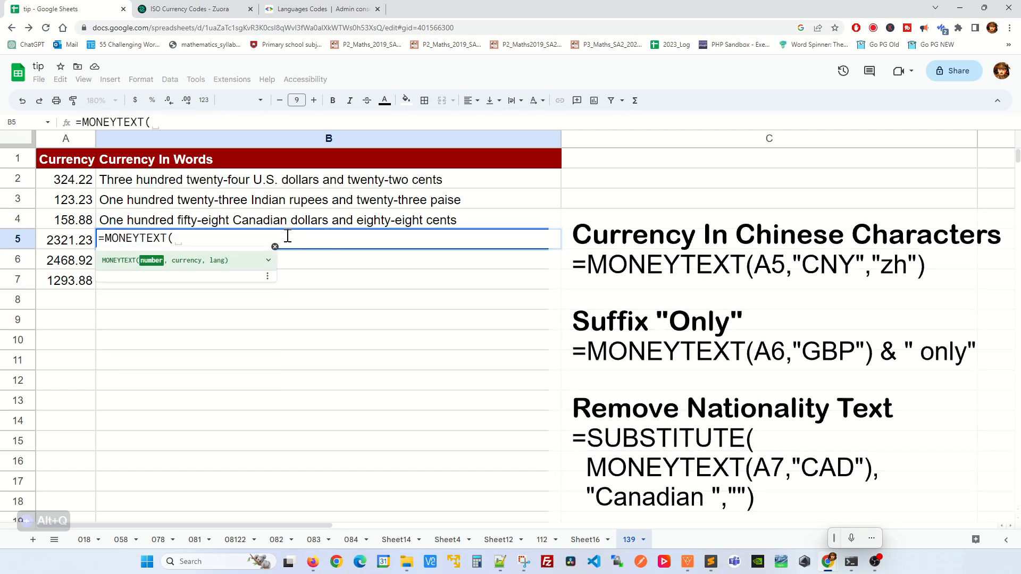
{"action": "left_click", "coordinate": [83, 240]}
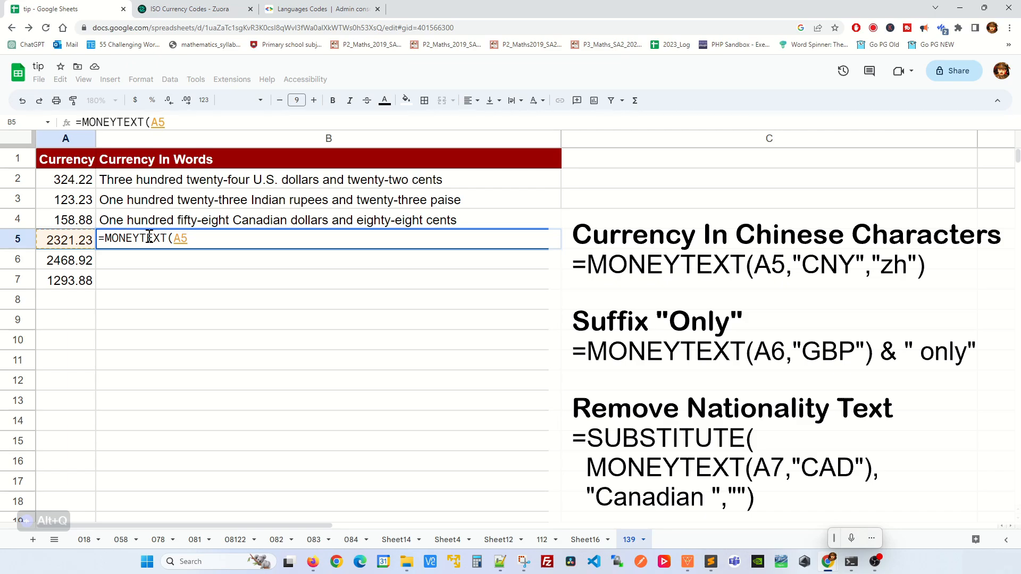
{"action": "type", "text": ",\""}
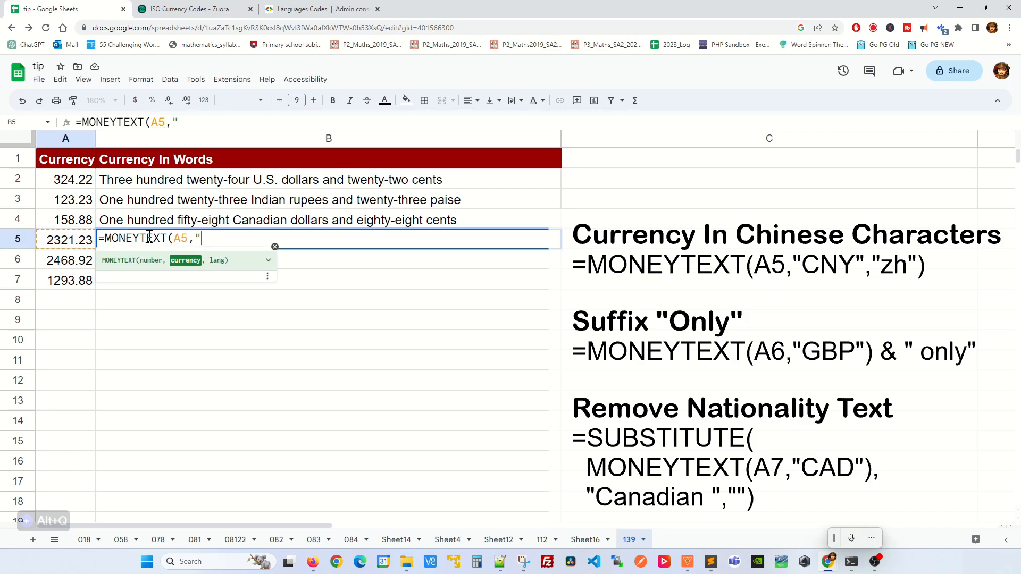
{"action": "type", "text": "CNY\","}
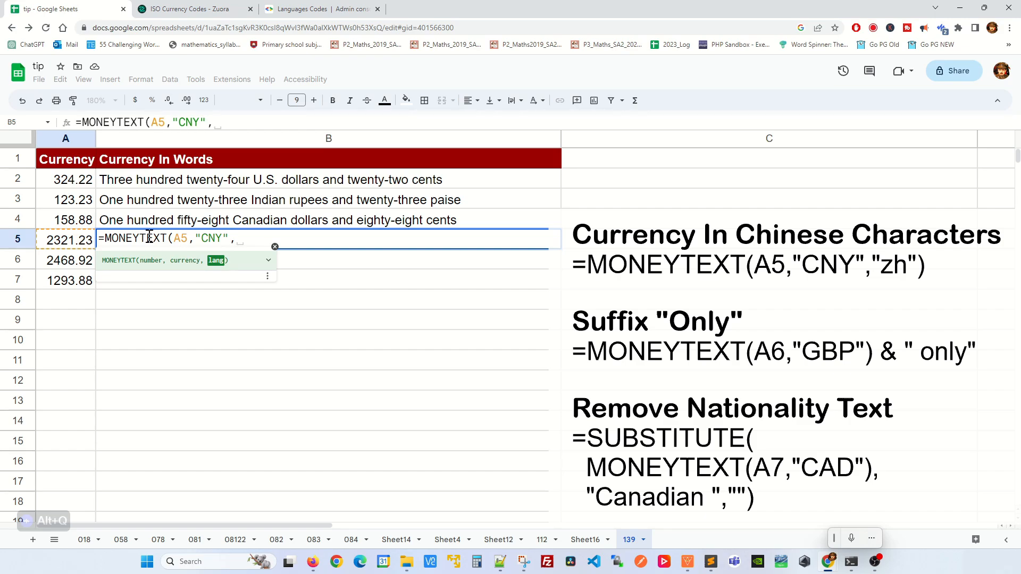
{"action": "type", "text": "\"ZH"}
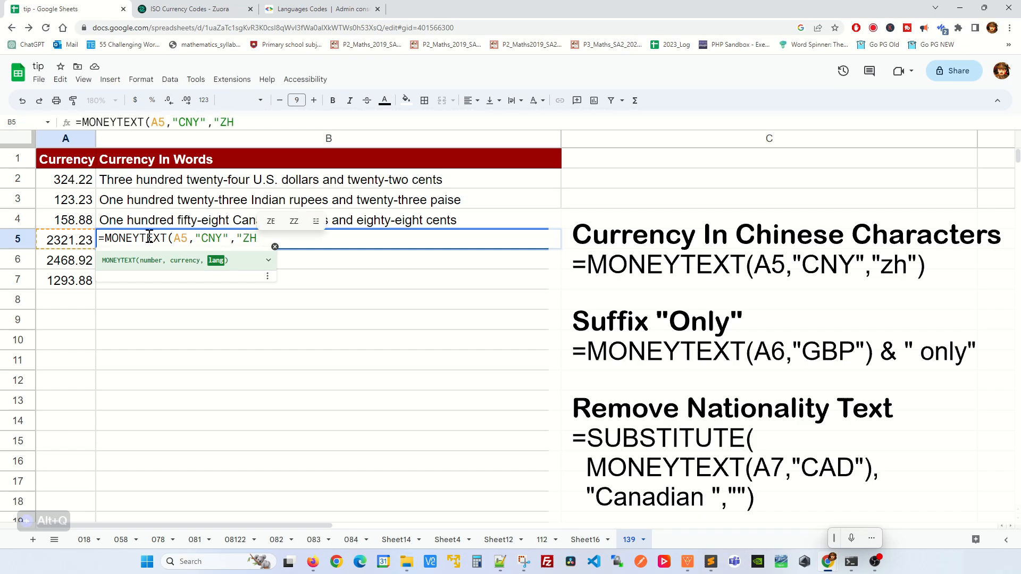
{"action": "type", "text": "\")"}
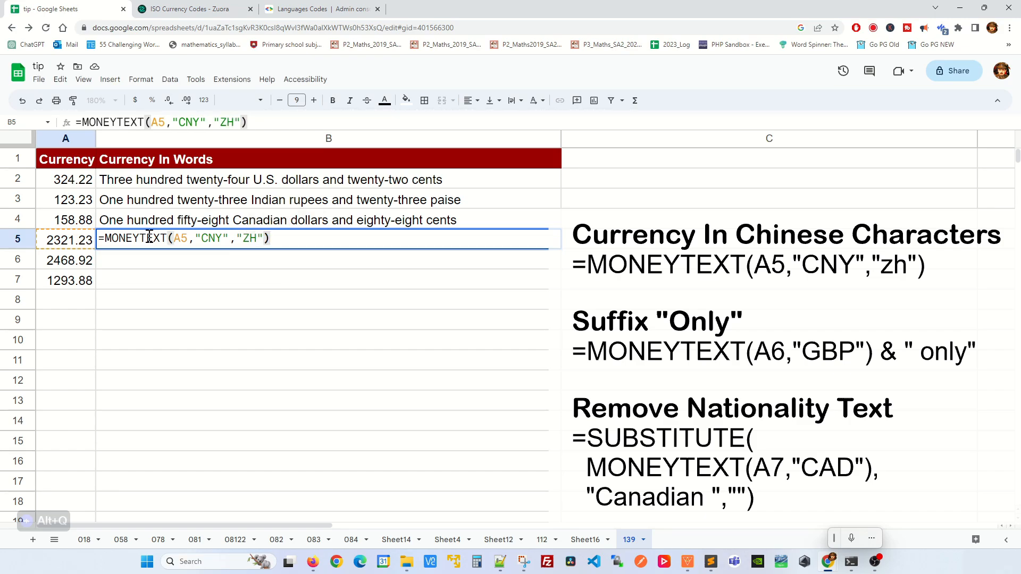
{"action": "key", "text": "Return"}
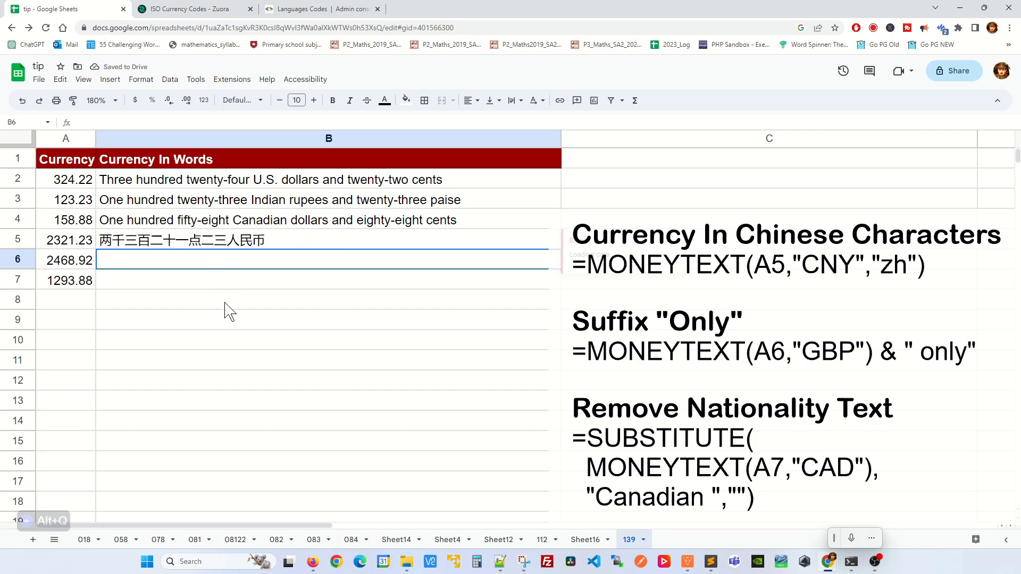
{"action": "left_click", "coordinate": [343, 9]}
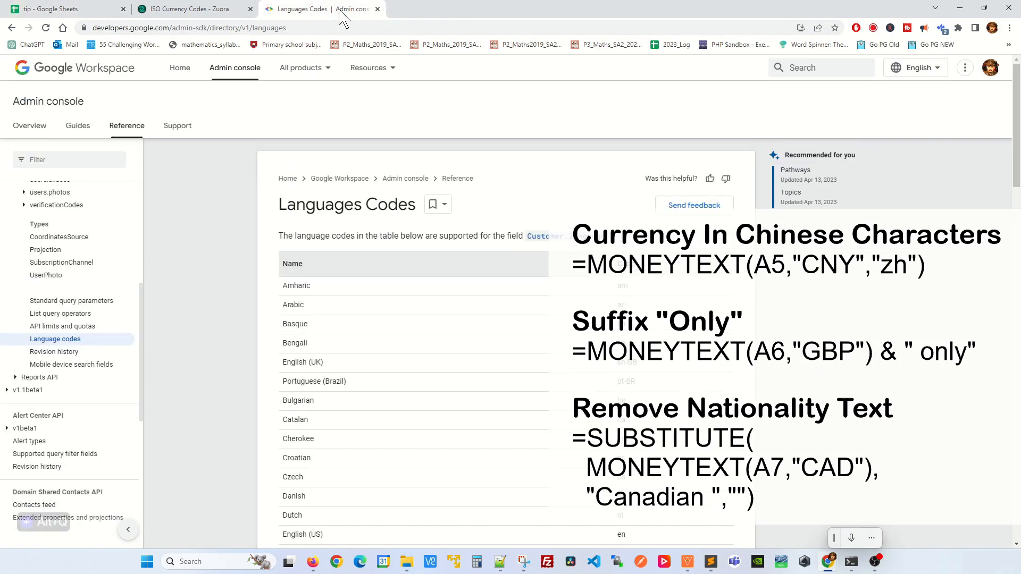
{"action": "scroll", "coordinate": [405, 409], "scroll_direction": "down", "scroll_amount": 3}
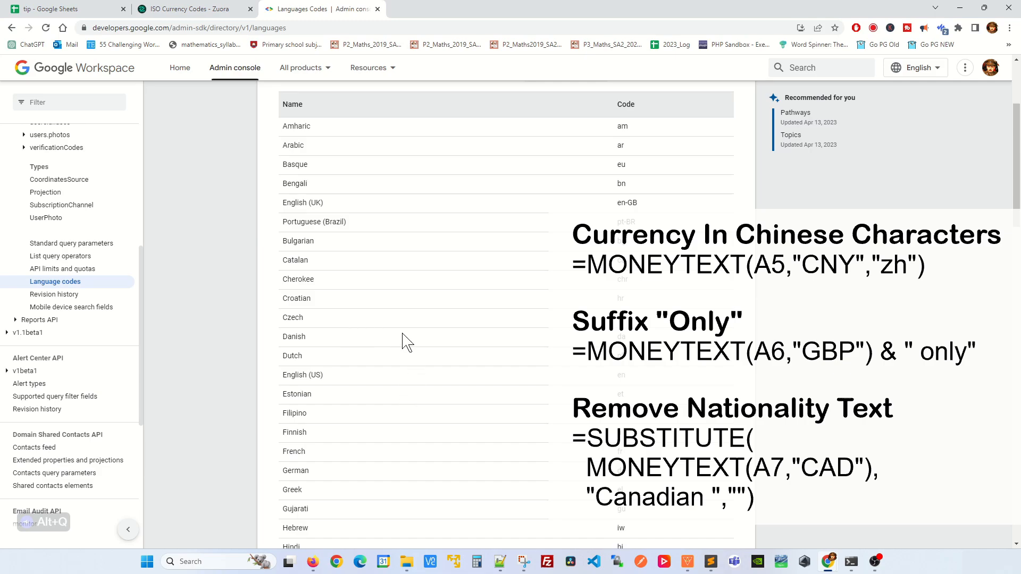
{"action": "left_click", "coordinate": [91, 10]}
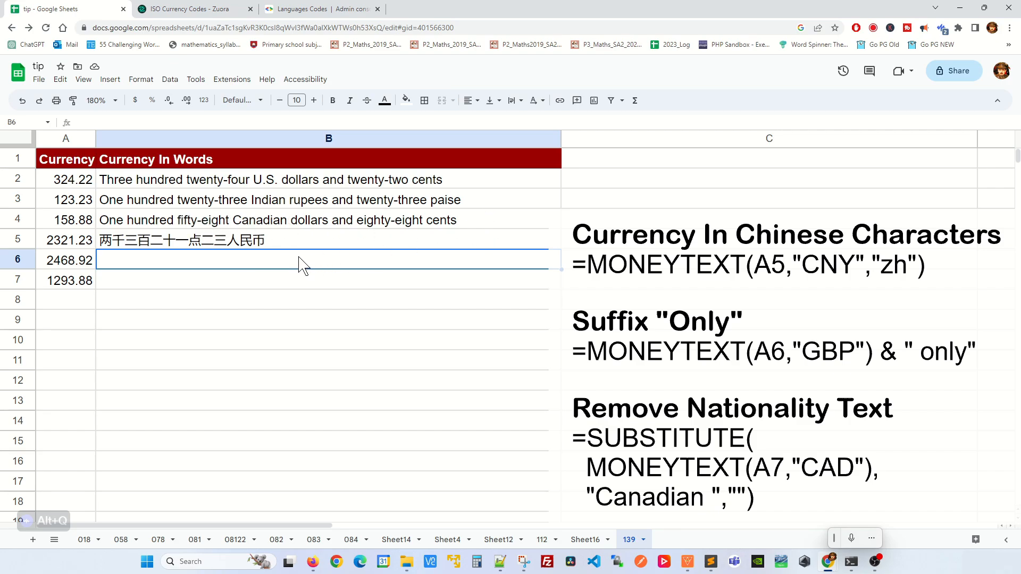
Enter =MONEYTEXT(A6,"GBP") & " only" in B6 to add the 'only' suffix
{"action": "type", "text": "="}
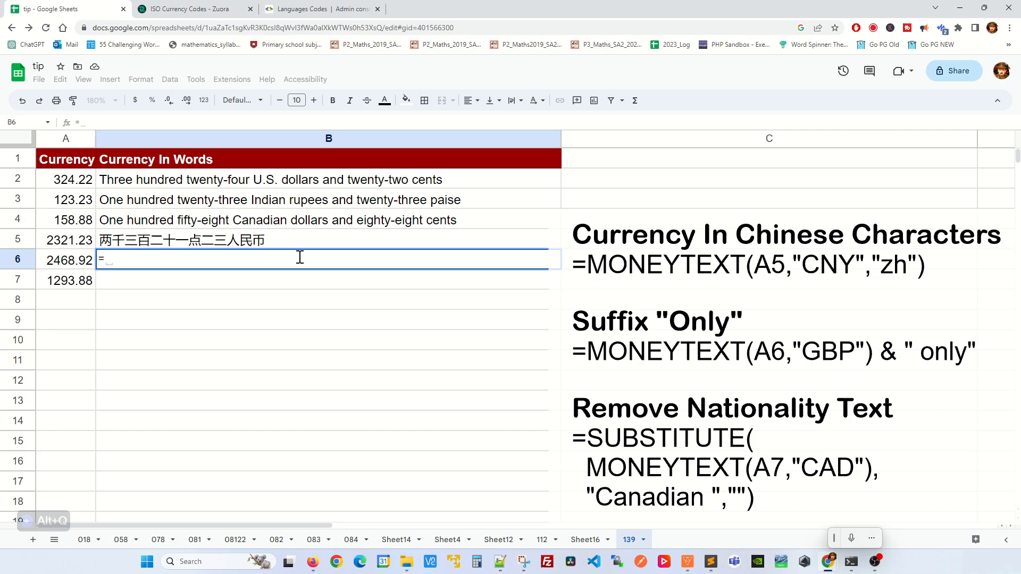
{"action": "type", "text": "MONEY"}
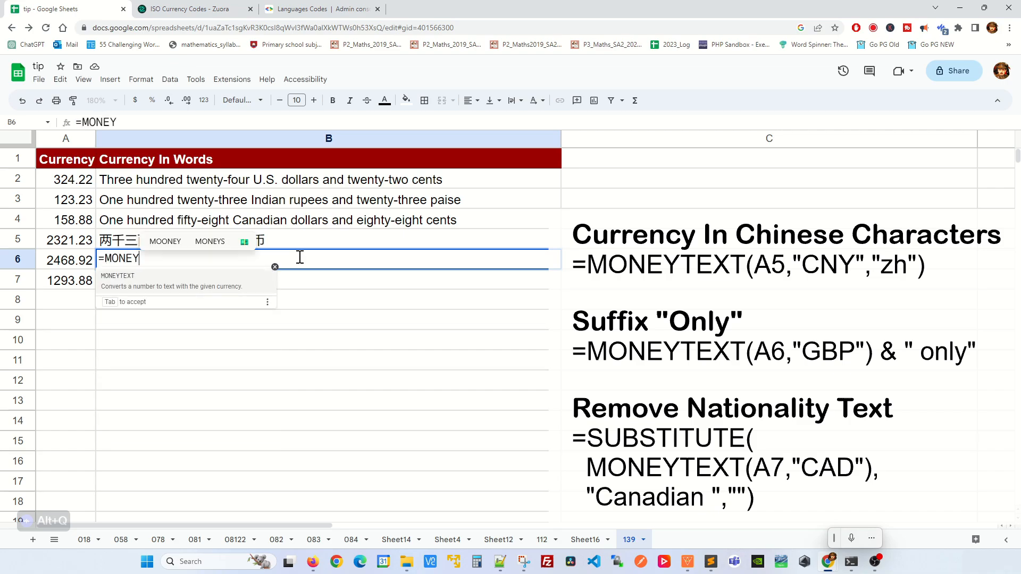
{"action": "type", "text": "TEXT("}
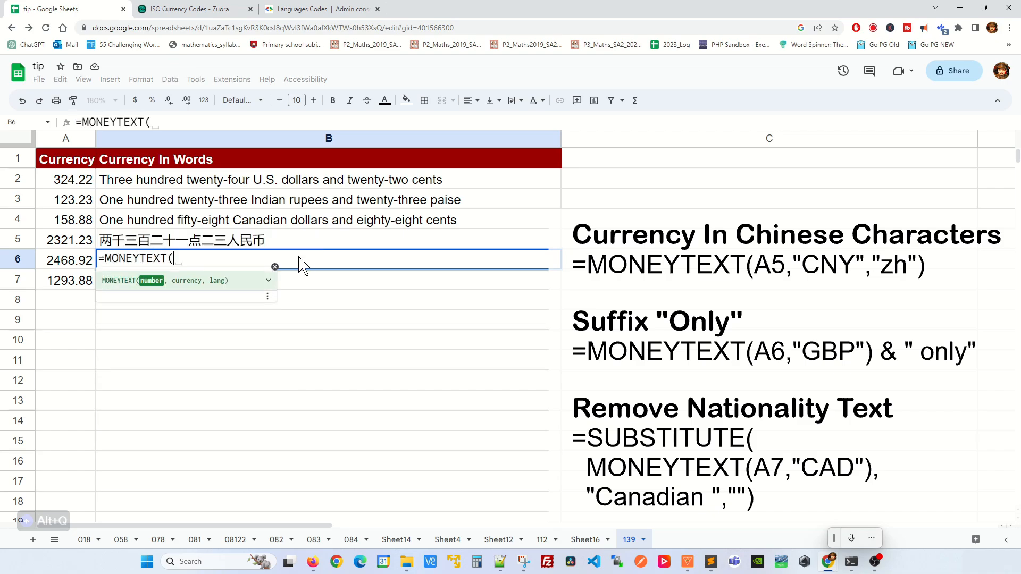
{"action": "left_click", "coordinate": [80, 260]}
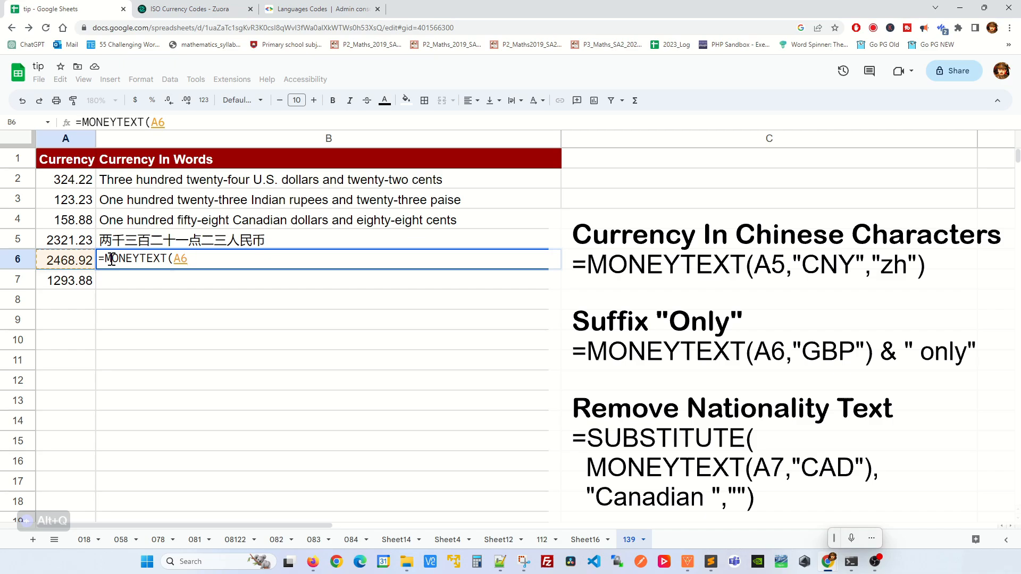
{"action": "type", "text": ",\"GB"}
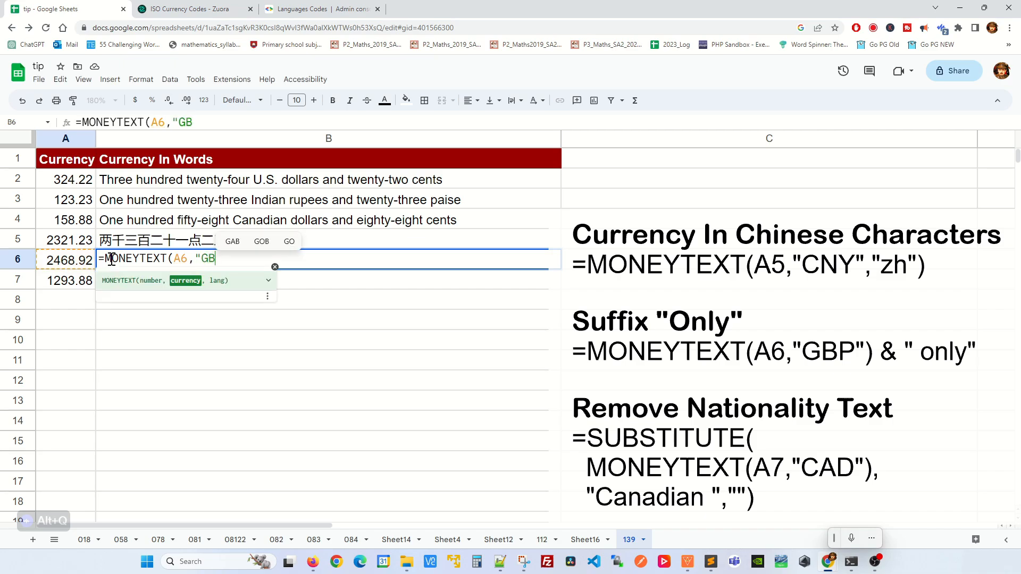
{"action": "type", "text": "P\""}
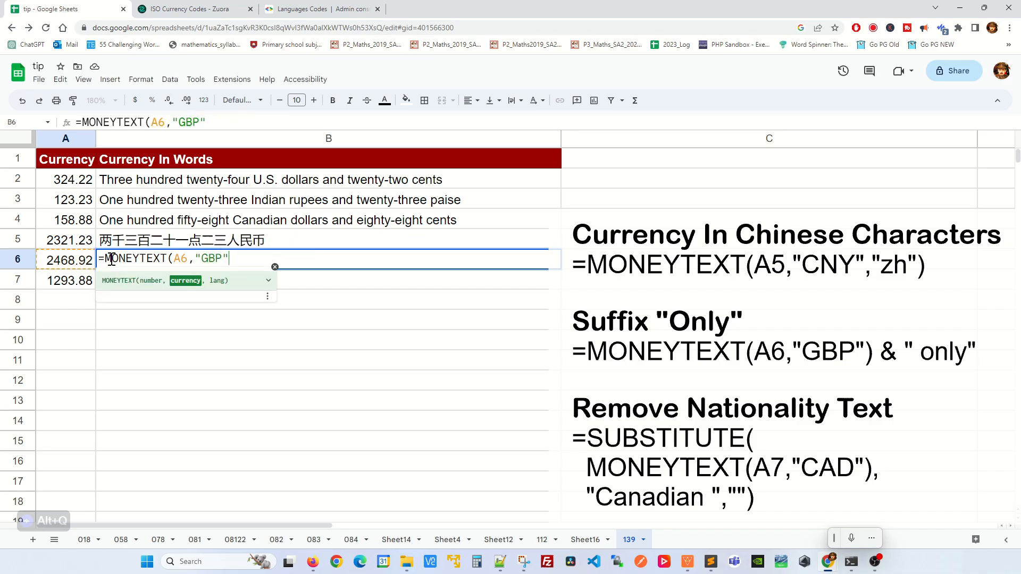
{"action": "type", "text": ")"}
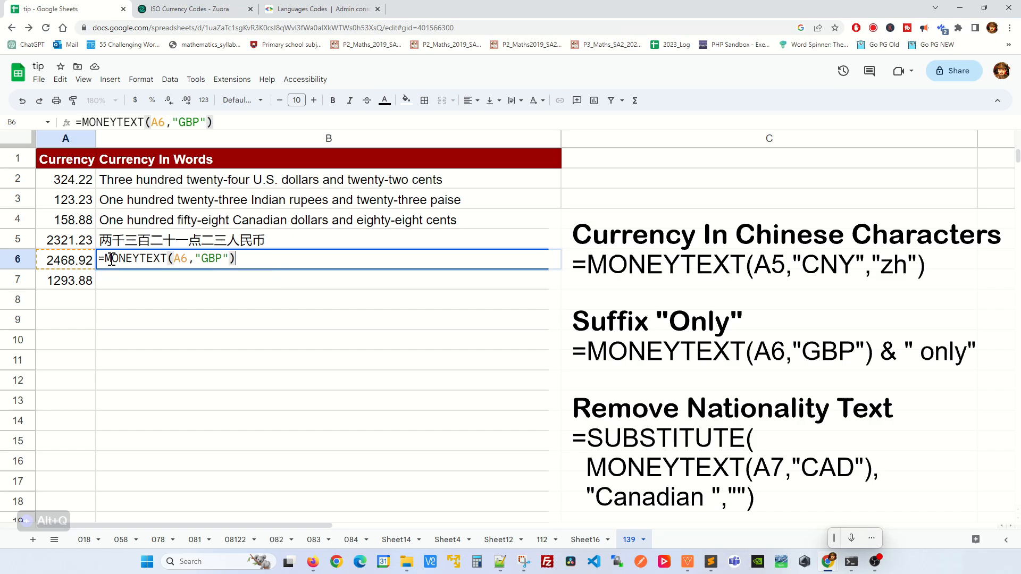
{"action": "type", "text": " & \""}
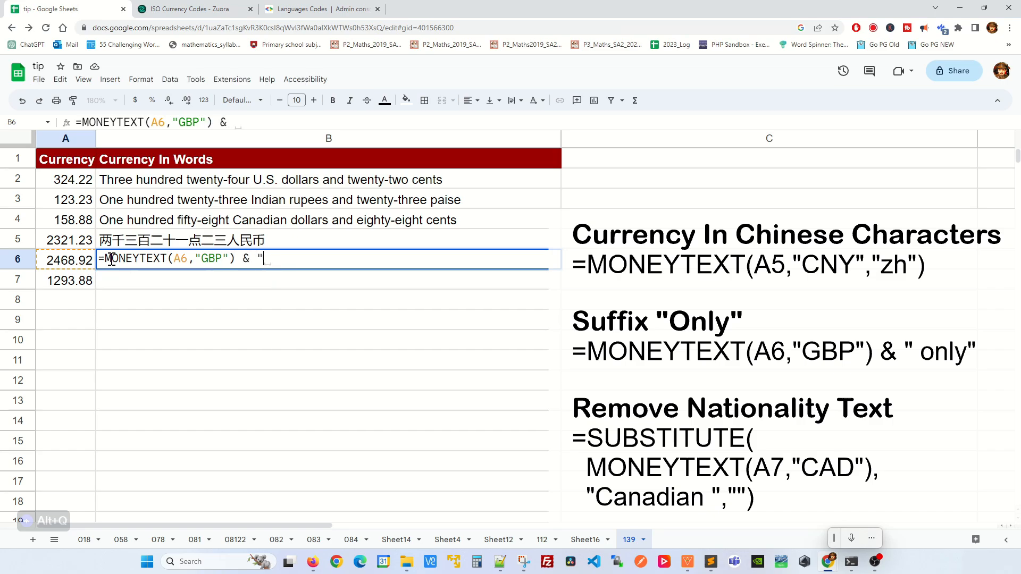
{"action": "type", "text": " only"}
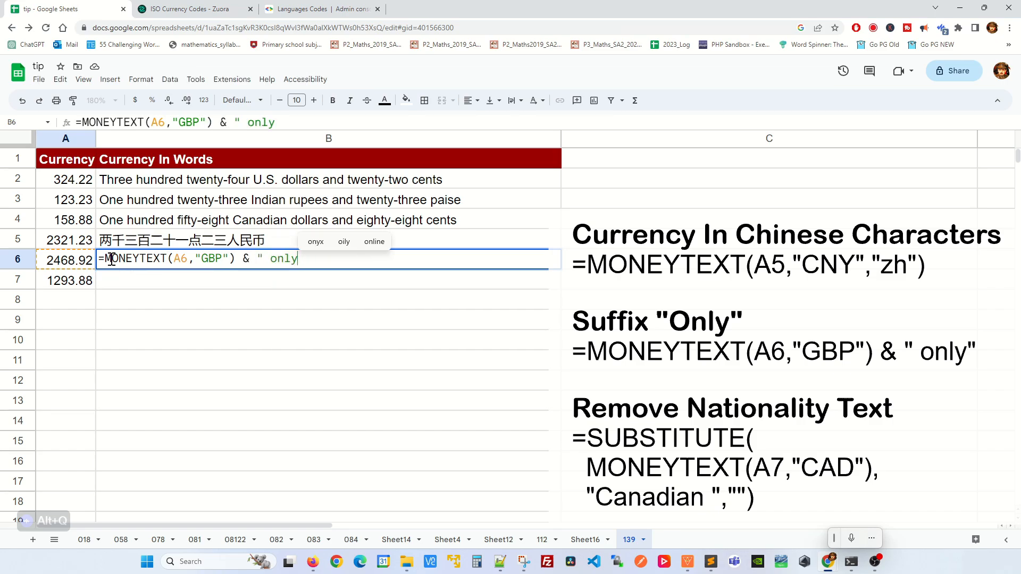
{"action": "type", "text": "\""}
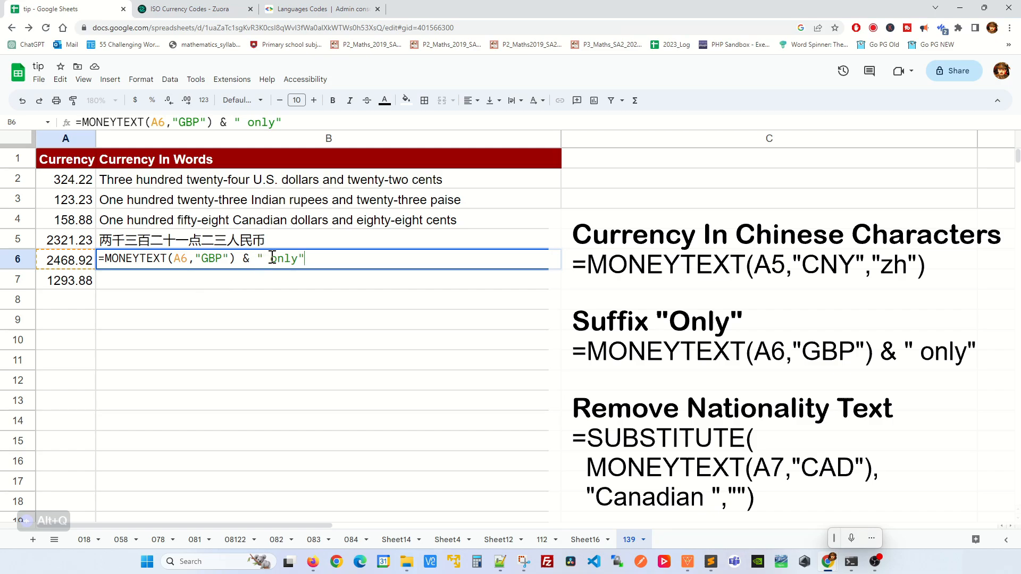
{"action": "key", "text": "Return"}
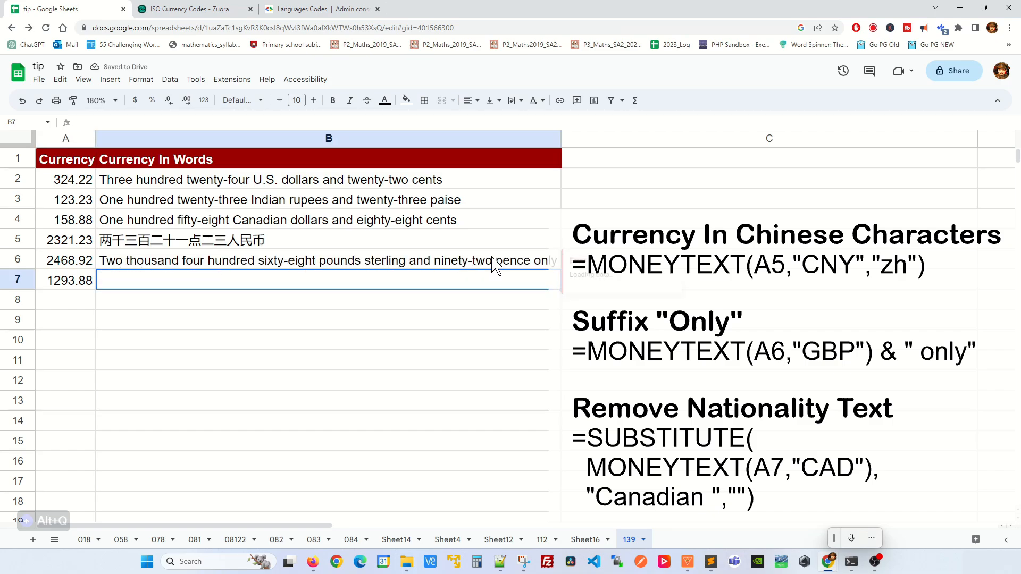
{"action": "left_click", "coordinate": [517, 305]}
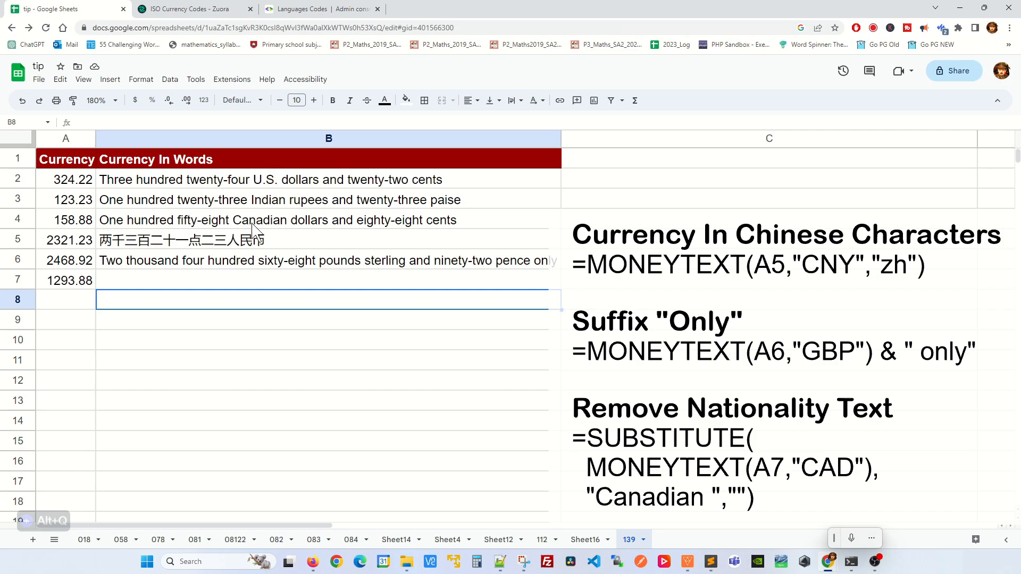
Enter =SUBSTITUTE(MONEYTEXT(A7,"CAD"),"Canadian ","") in B7 to drop the nationality
{"action": "left_click", "coordinate": [267, 282]}
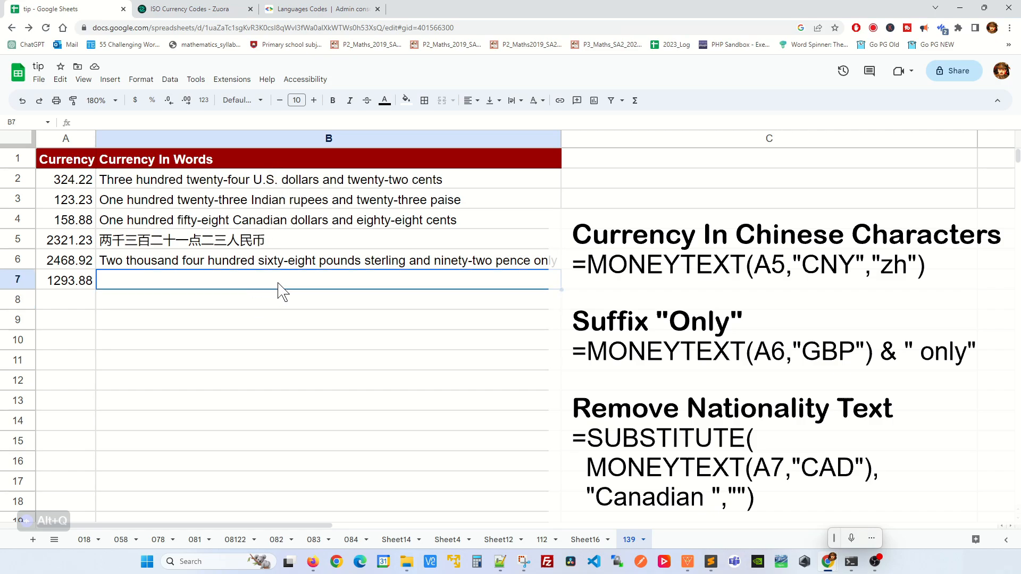
{"action": "type", "text": "SUB"}
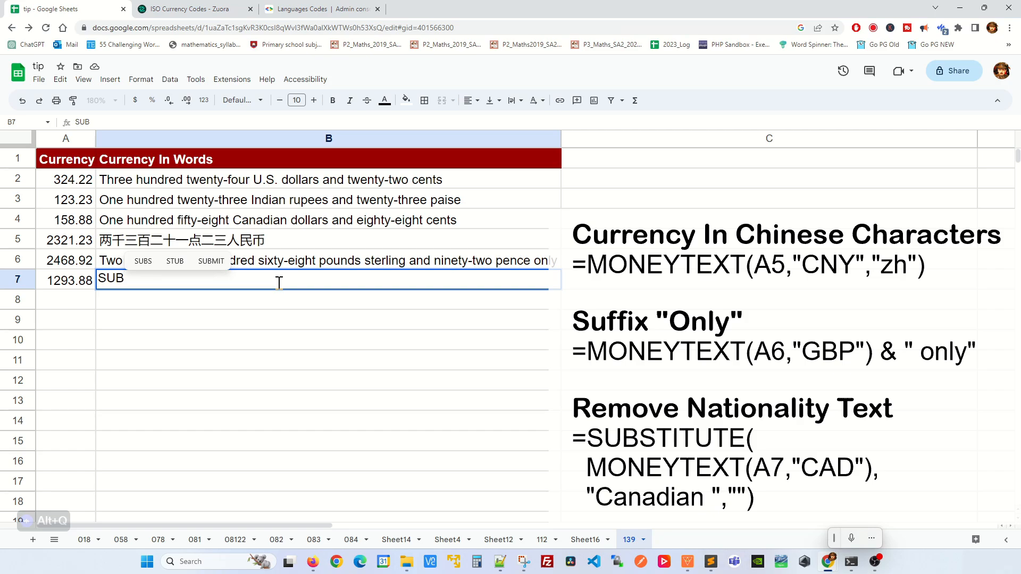
{"action": "key", "text": "BackSpace"}
{"action": "key", "text": "BackSpace"}
{"action": "type", "text": "=SUB"}
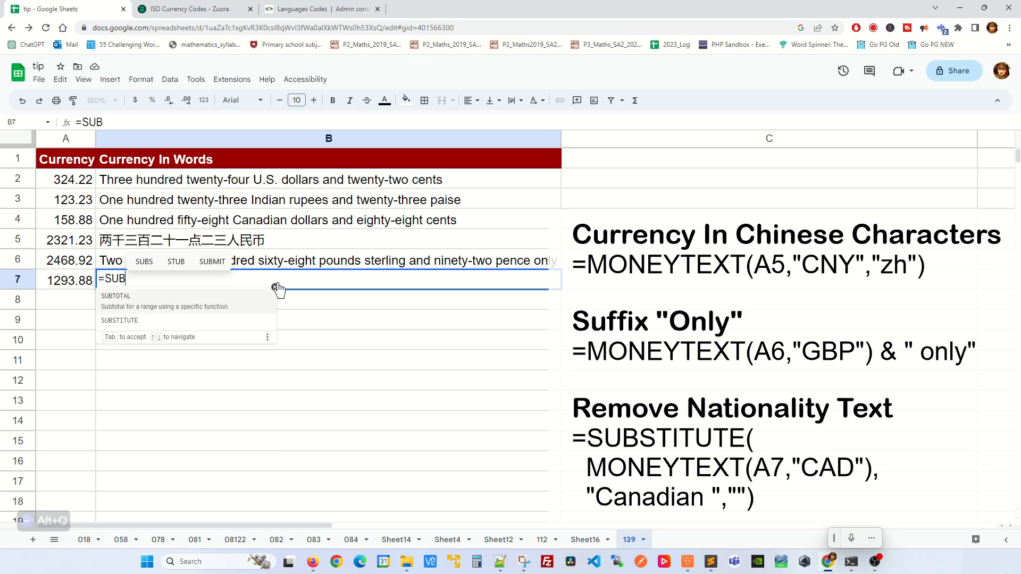
{"action": "key", "text": "Down"}
{"action": "key", "text": "Tab"}
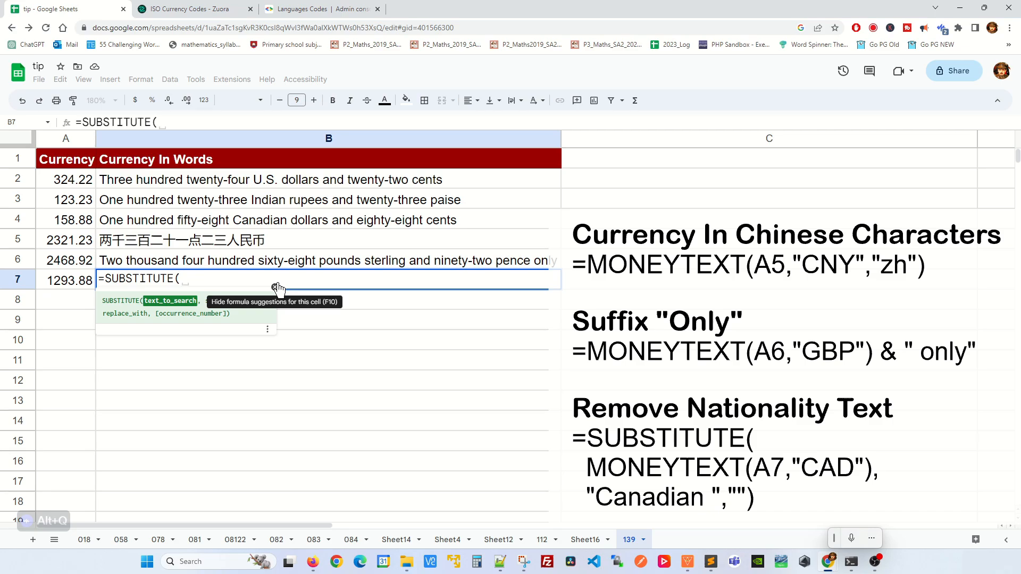
{"action": "type", "text": "MON"}
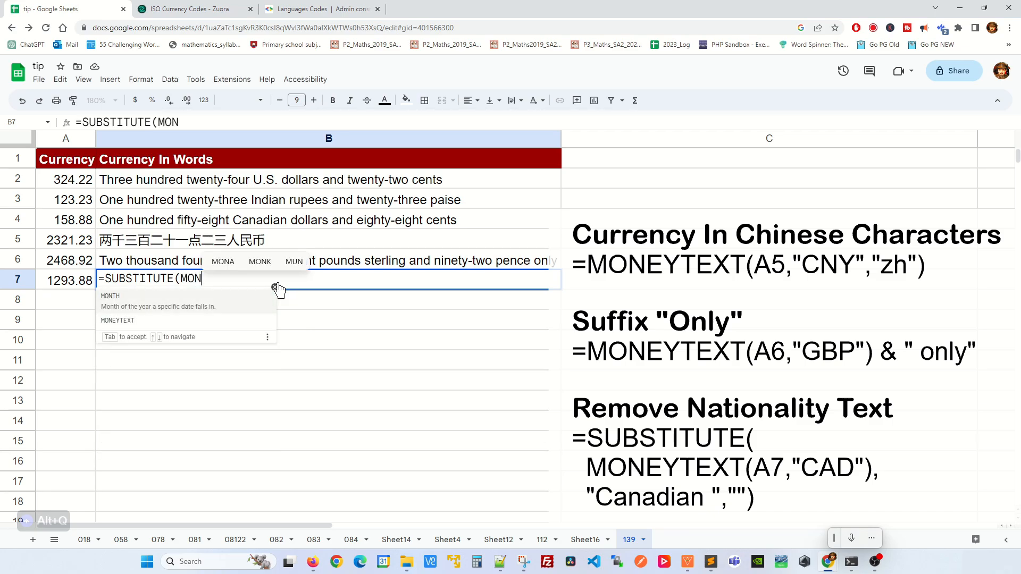
{"action": "key", "text": "Down"}
{"action": "key", "text": "Tab"}
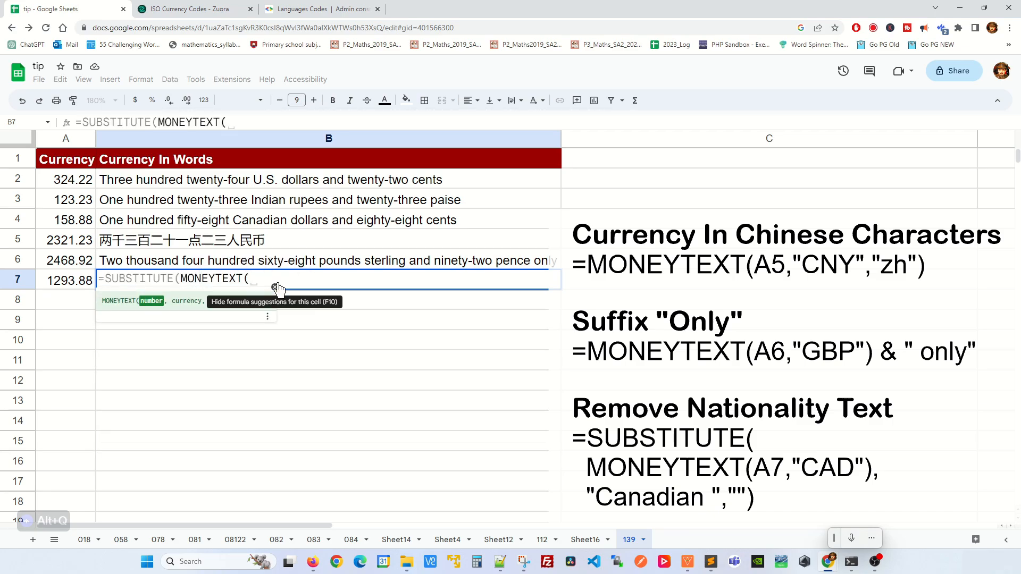
{"action": "left_click", "coordinate": [79, 283]}
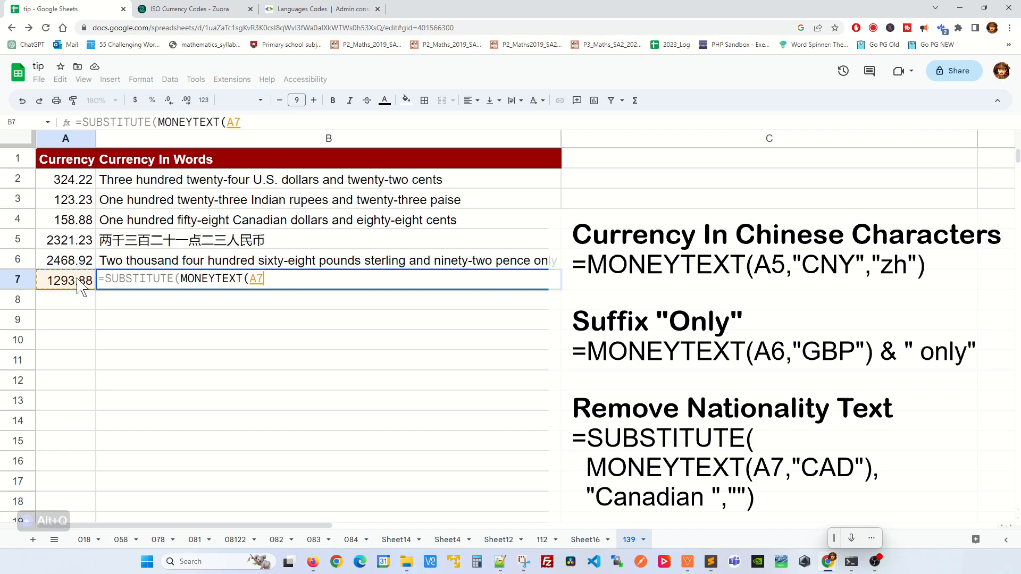
{"action": "type", "text": ",\""}
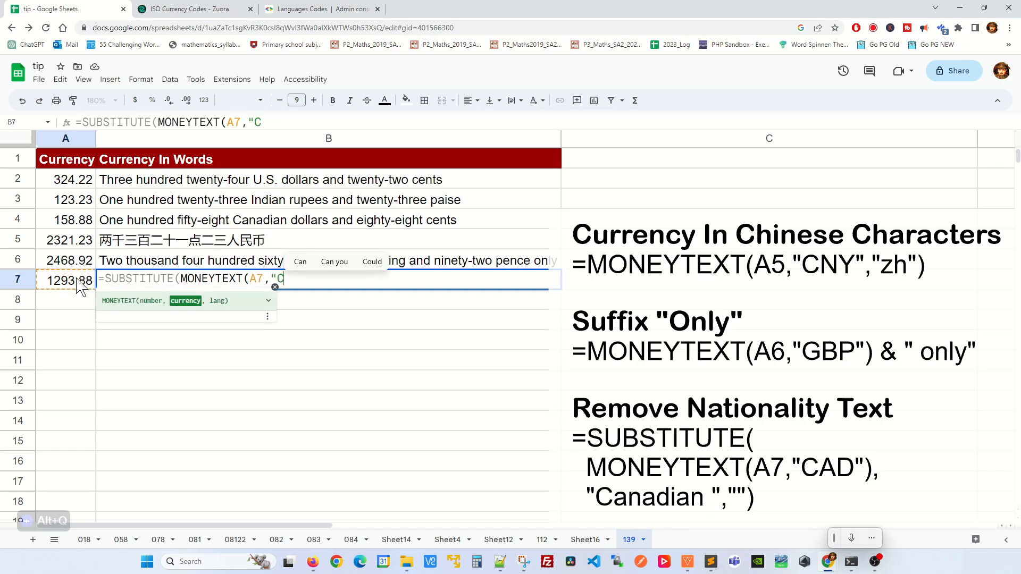
{"action": "type", "text": "CAD\""}
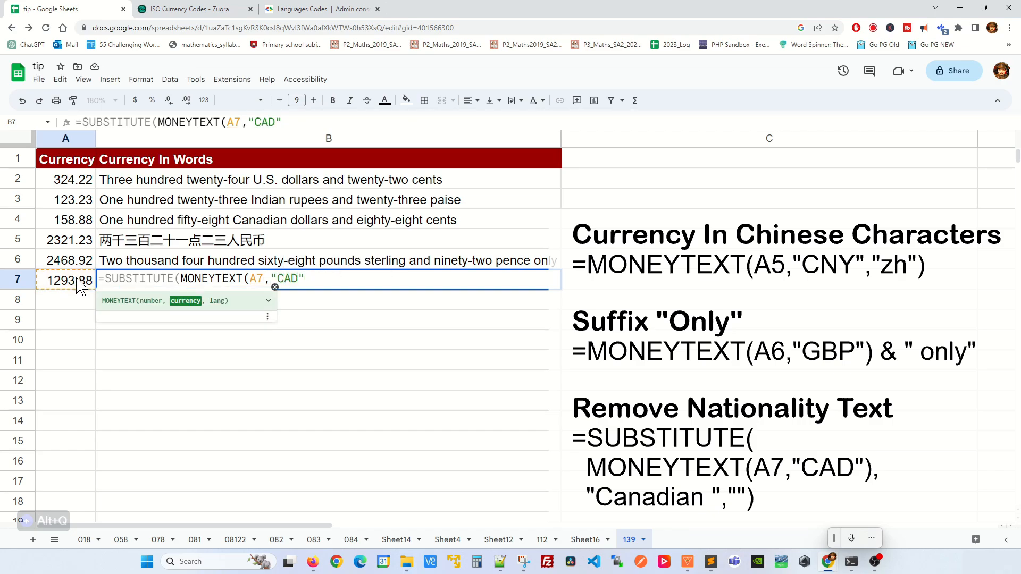
{"action": "type", "text": "),"}
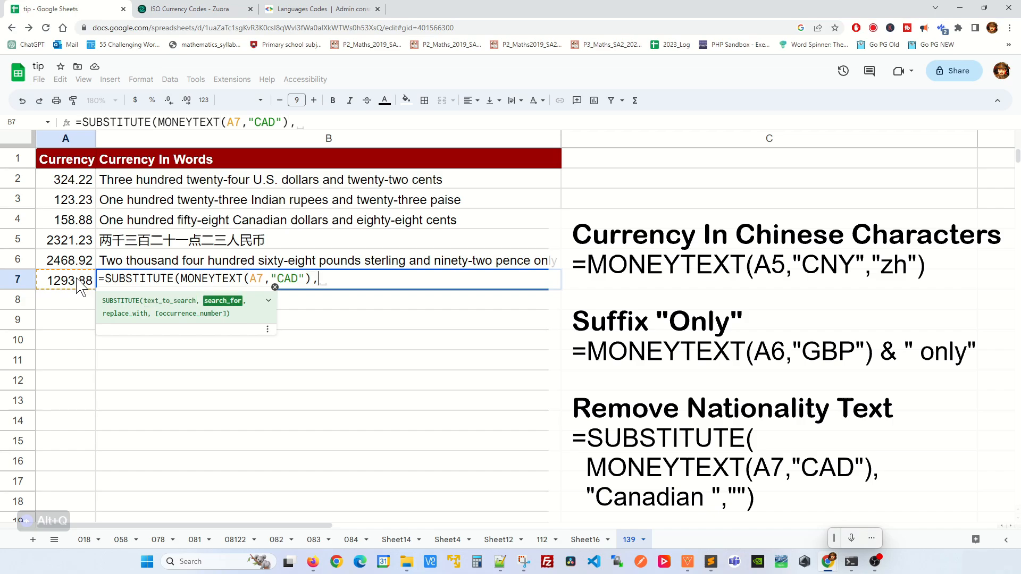
{"action": "type", "text": "\""}
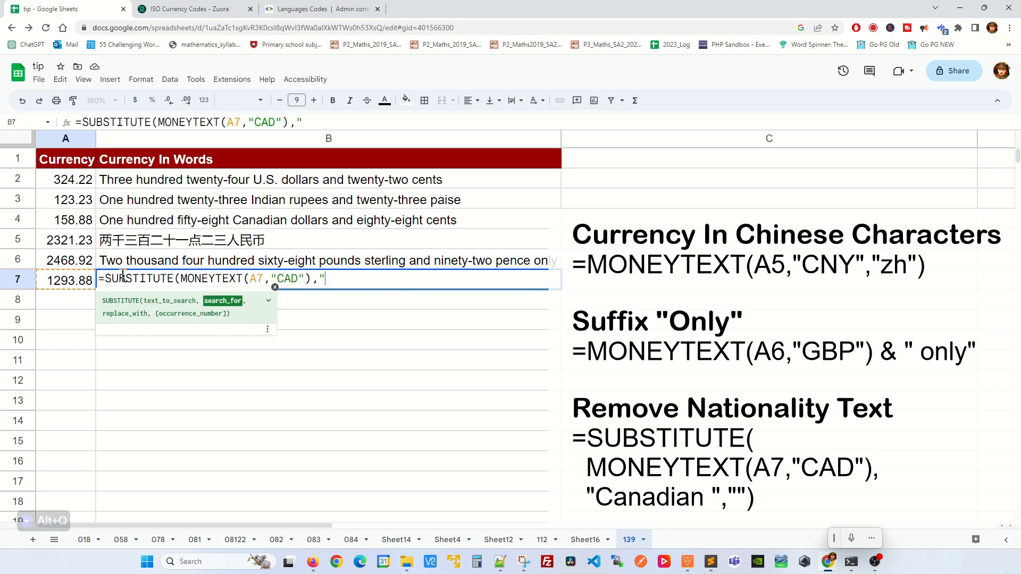
{"action": "type", "text": "Canadian "}
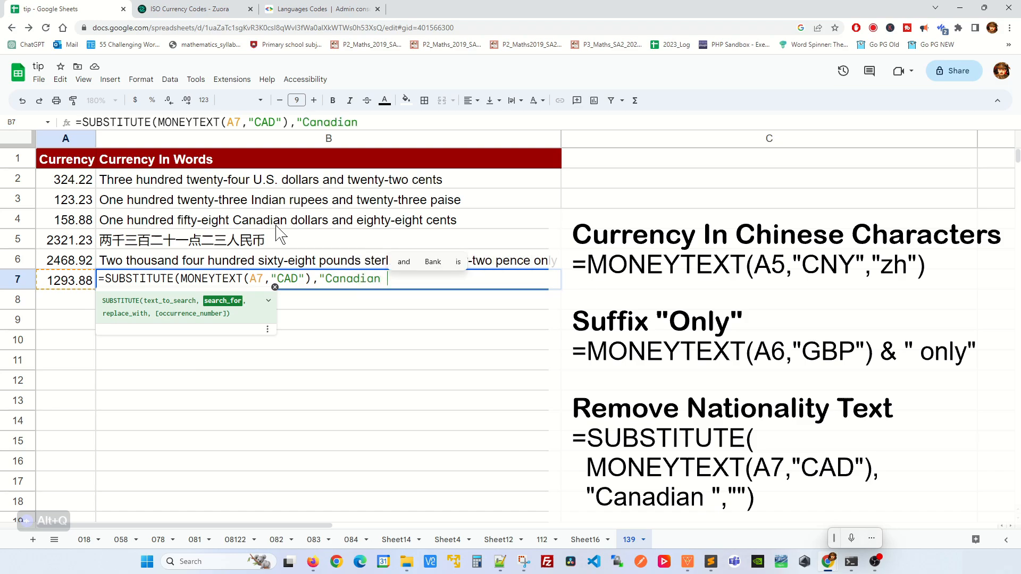
{"action": "type", "text": "\""}
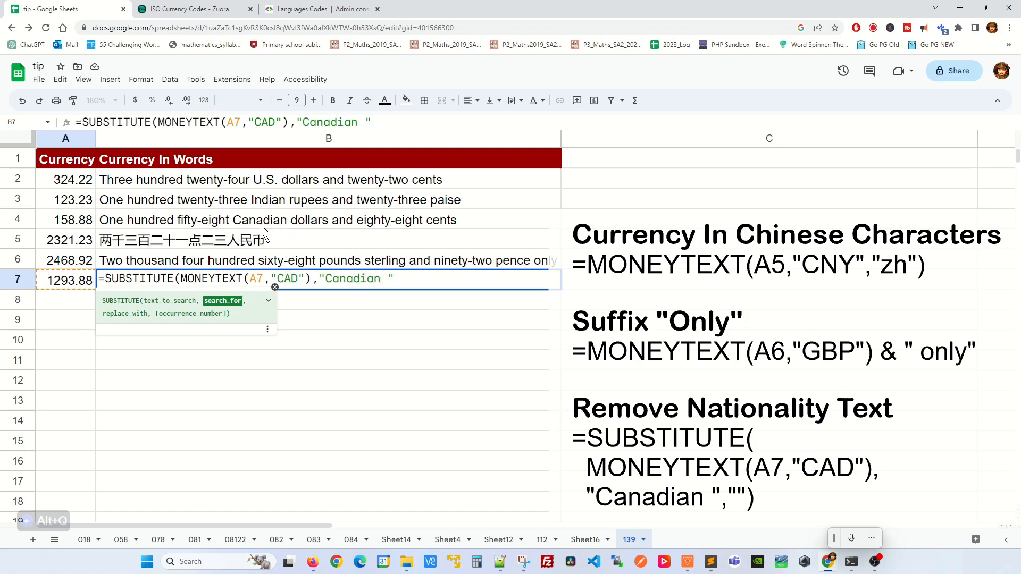
{"action": "type", "text": ","}
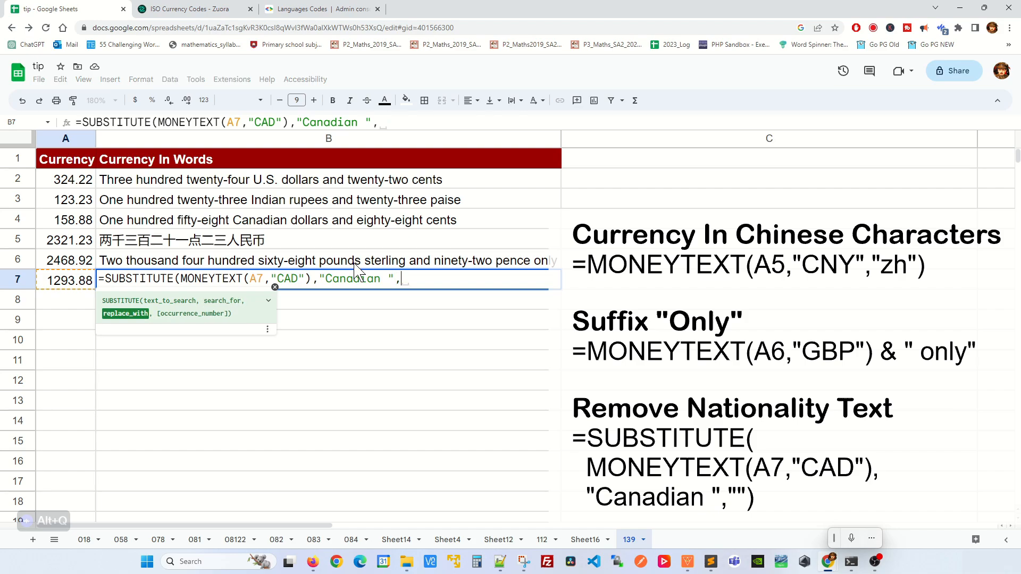
{"action": "type", "text": "\""}
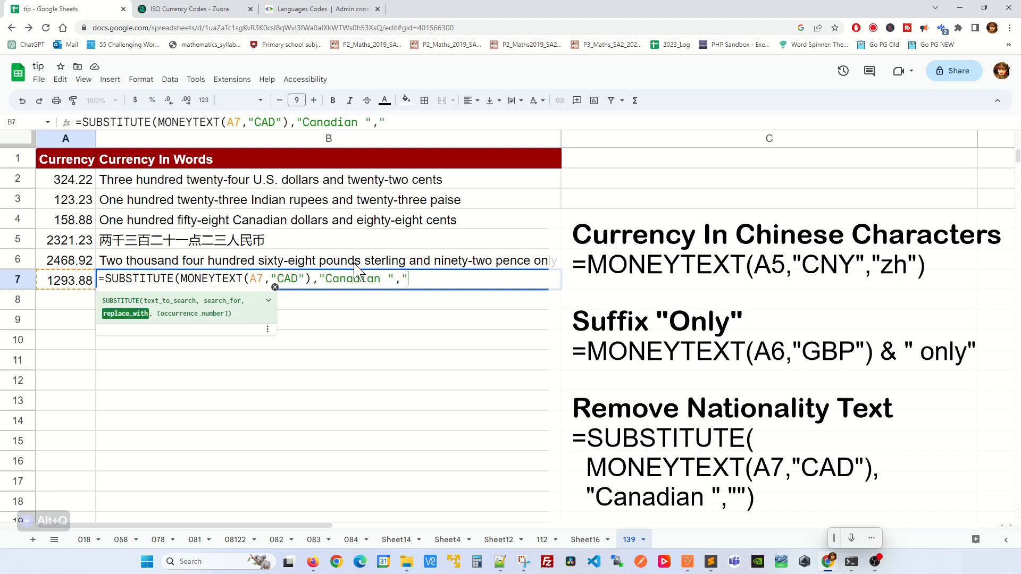
{"action": "type", "text": "\")"}
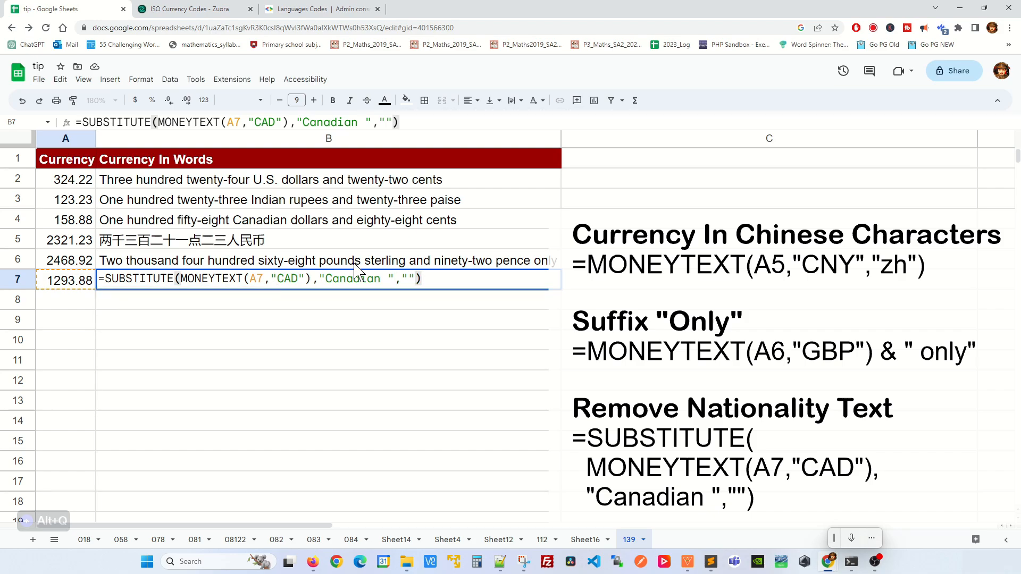
{"action": "key", "text": "Return"}
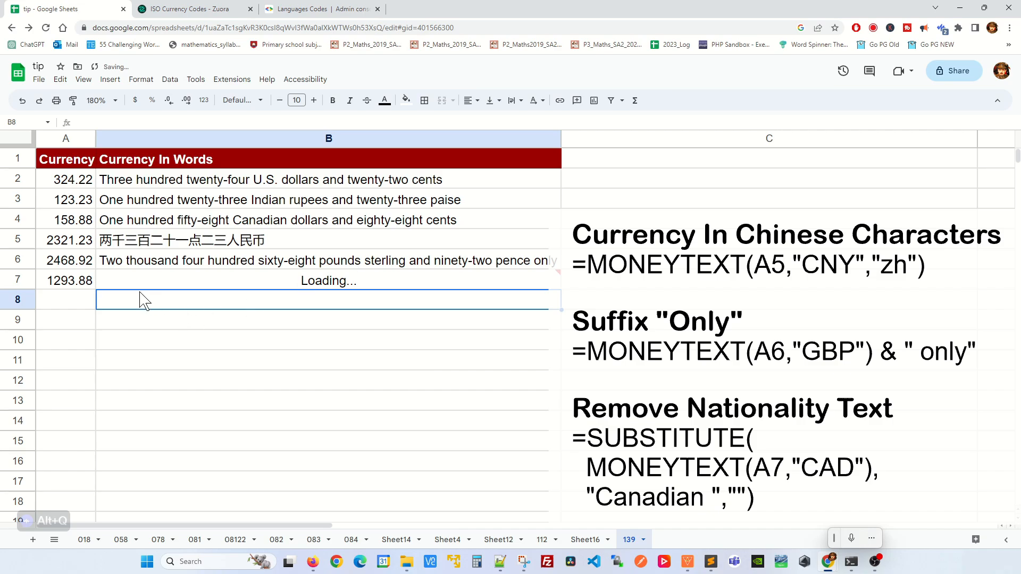